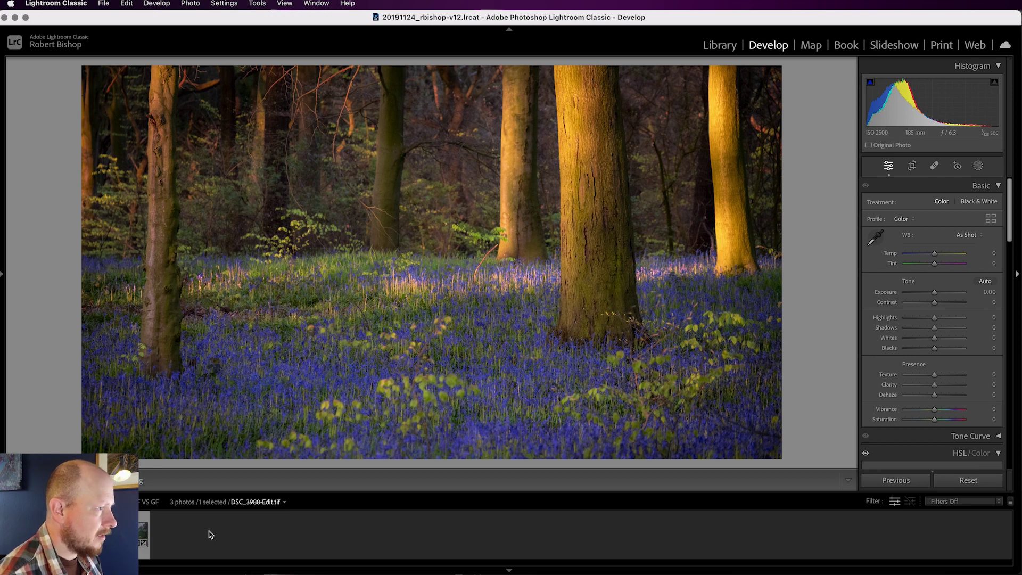
- Return to the DSC_3988-Edit.tif bluebell photo and send it to Photoshop (Beta) via Edit In
key(Left)
key(Right)
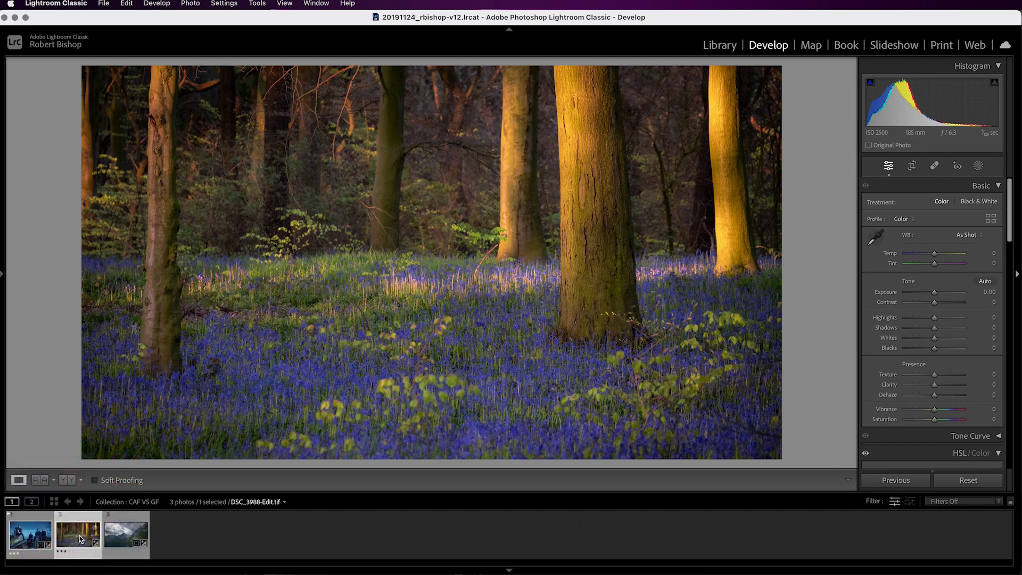
right_click(80, 539)
mouse_move(112, 492)
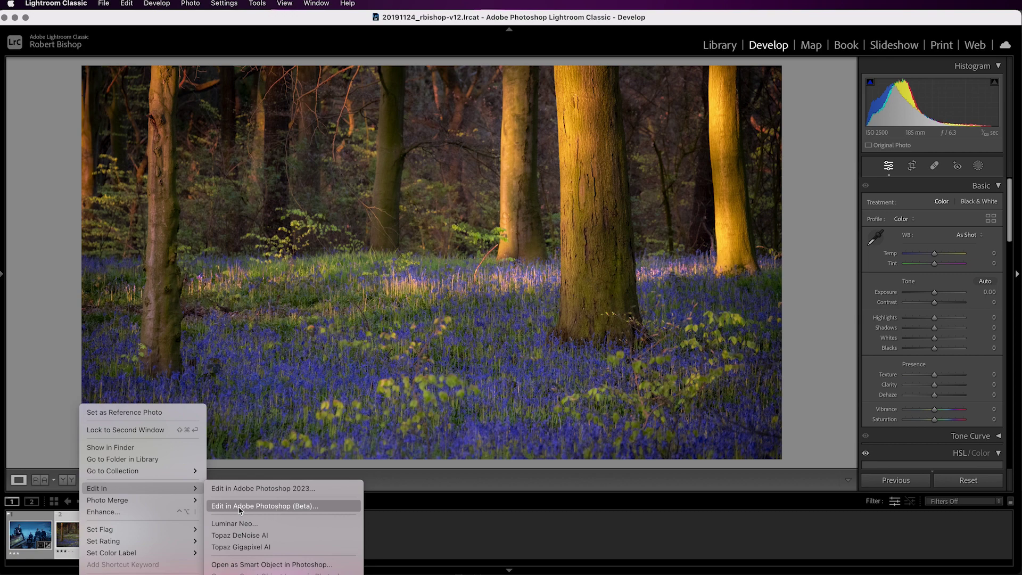
click(276, 507)
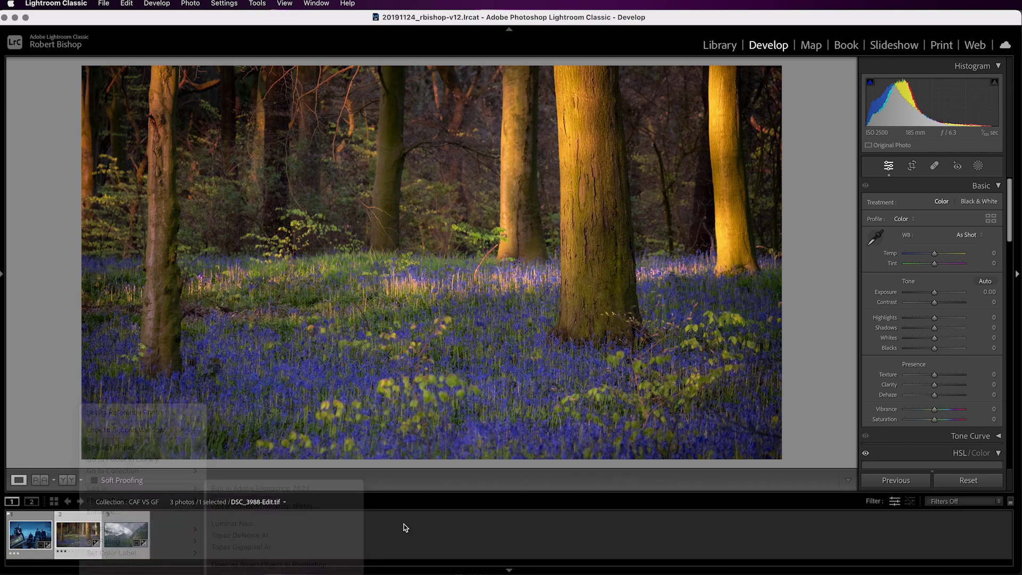
- Check the External Editing preferences, leave the editor preset as Custom, and reopen the photo's options
click(84, 5)
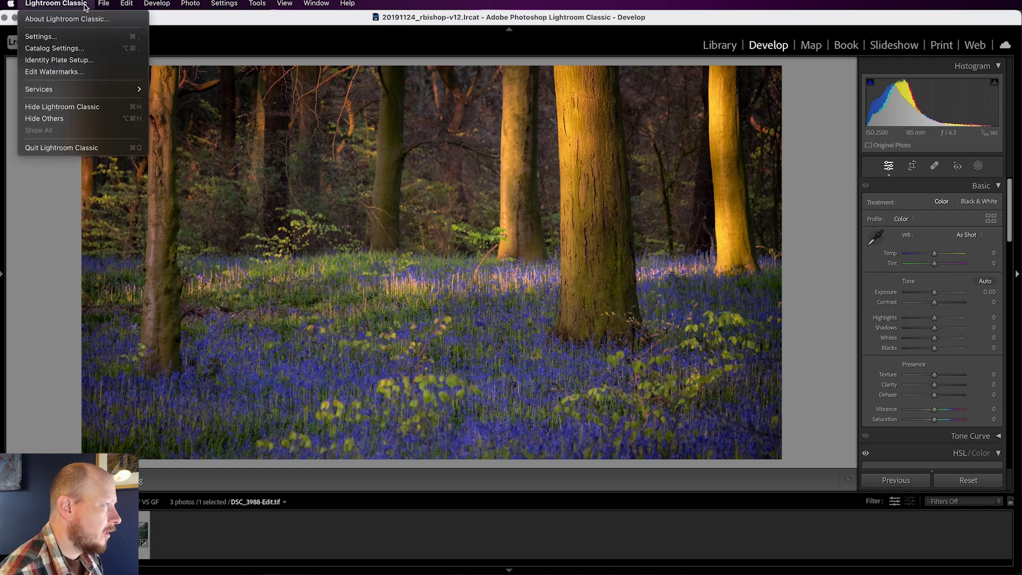
click(61, 36)
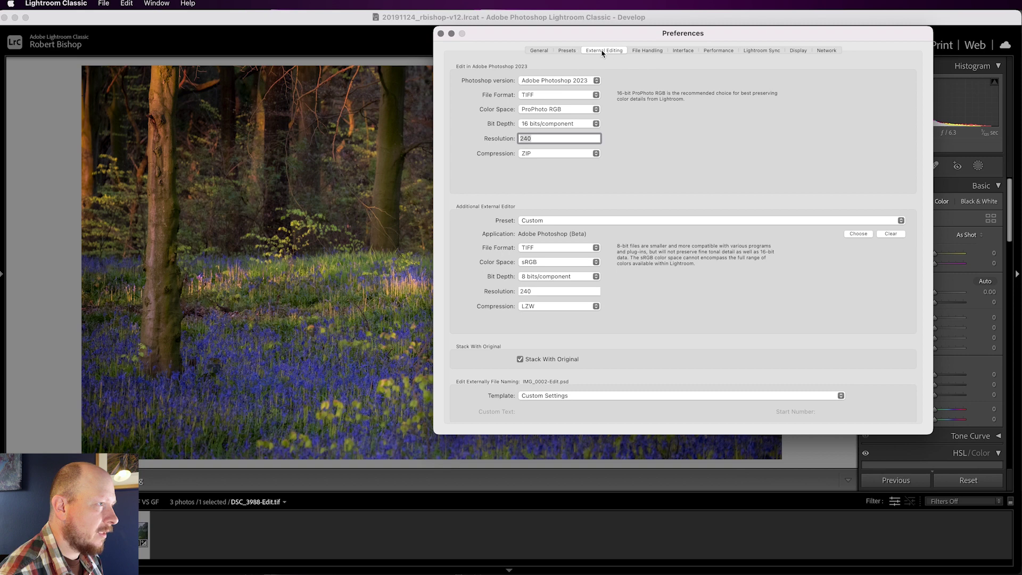
click(554, 223)
click(464, 228)
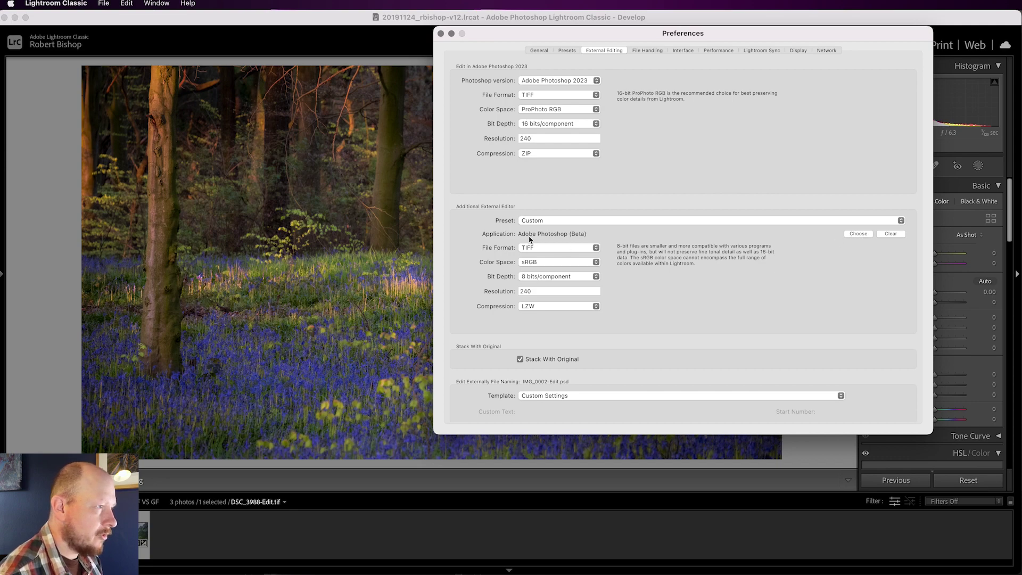
click(441, 34)
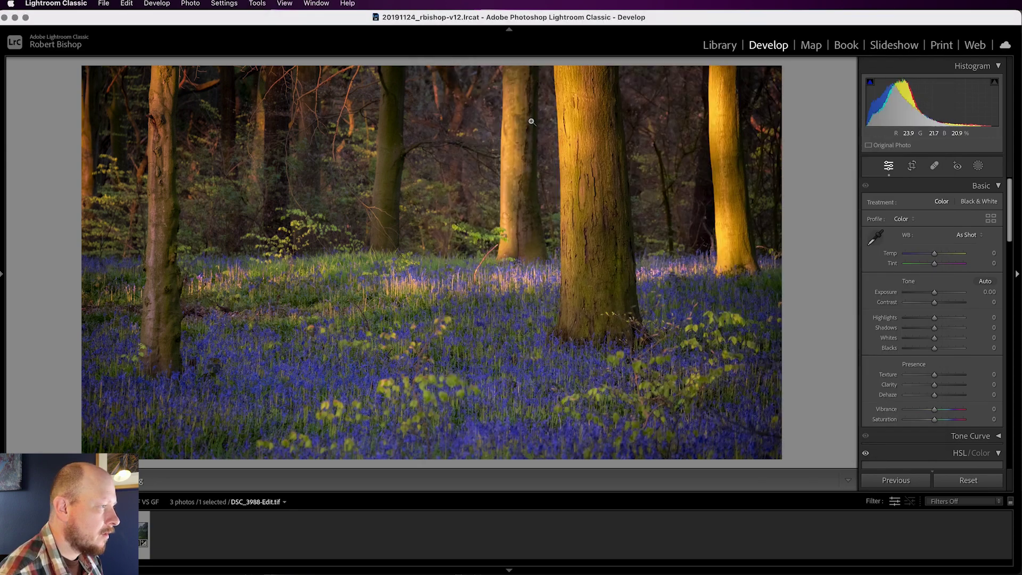
right_click(77, 535)
- Open the bluebell photo in Photoshop (Beta), zoom in, and lasso the thin orange twig by the tree
mouse_move(189, 489)
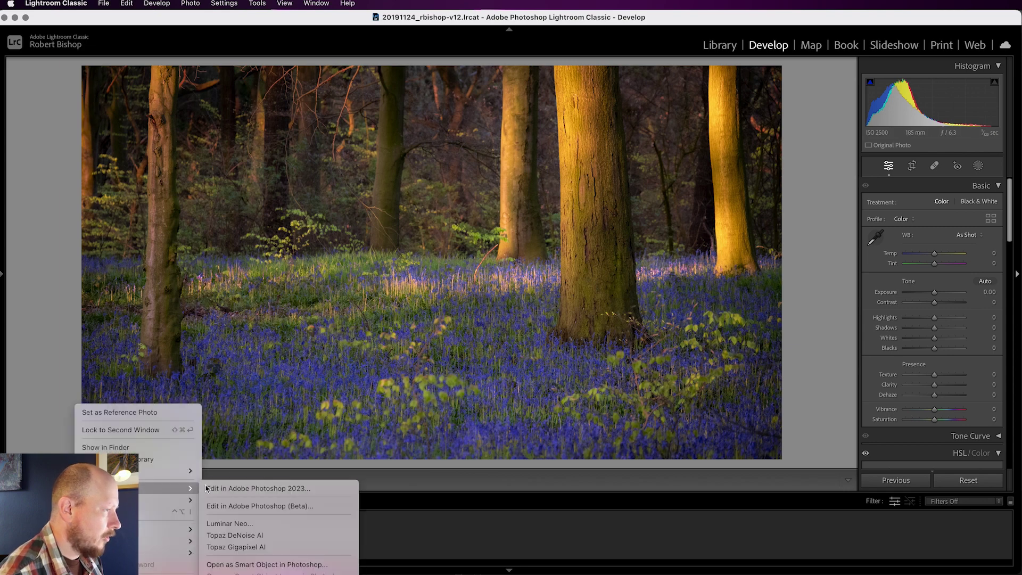
click(255, 506)
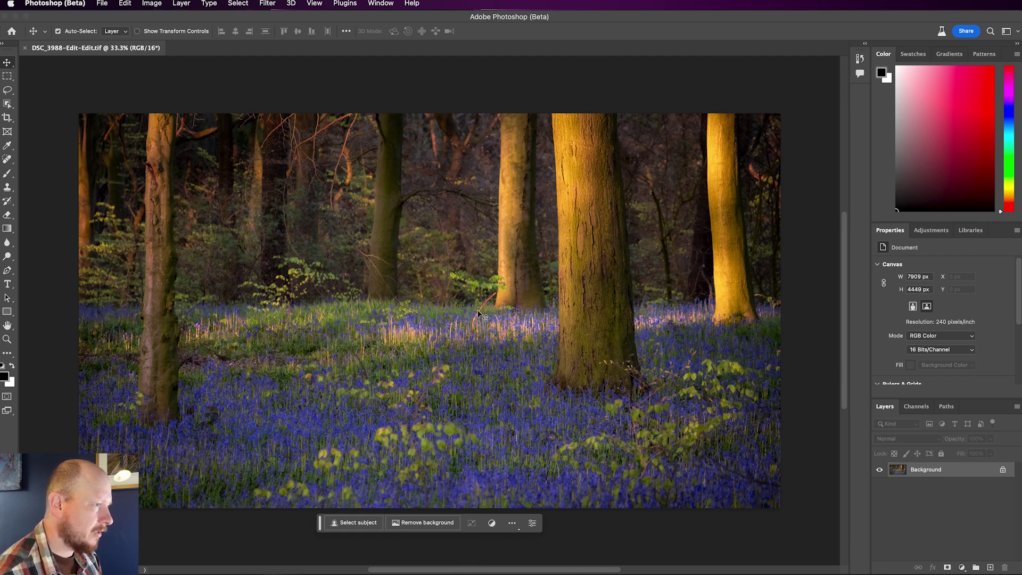
scroll(478, 311, up, 5)
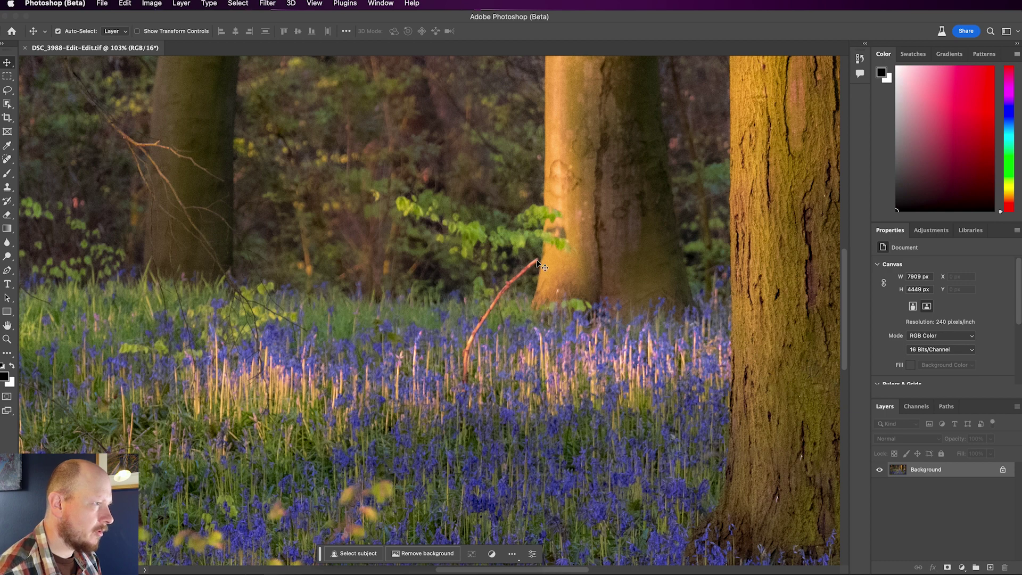
scroll(506, 362, down, 5)
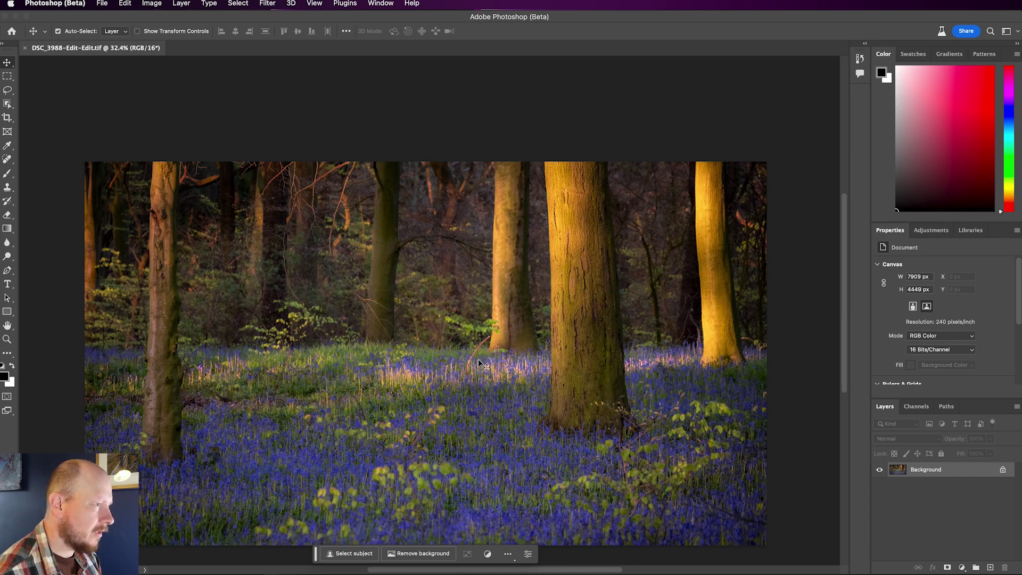
scroll(462, 358, up, 4)
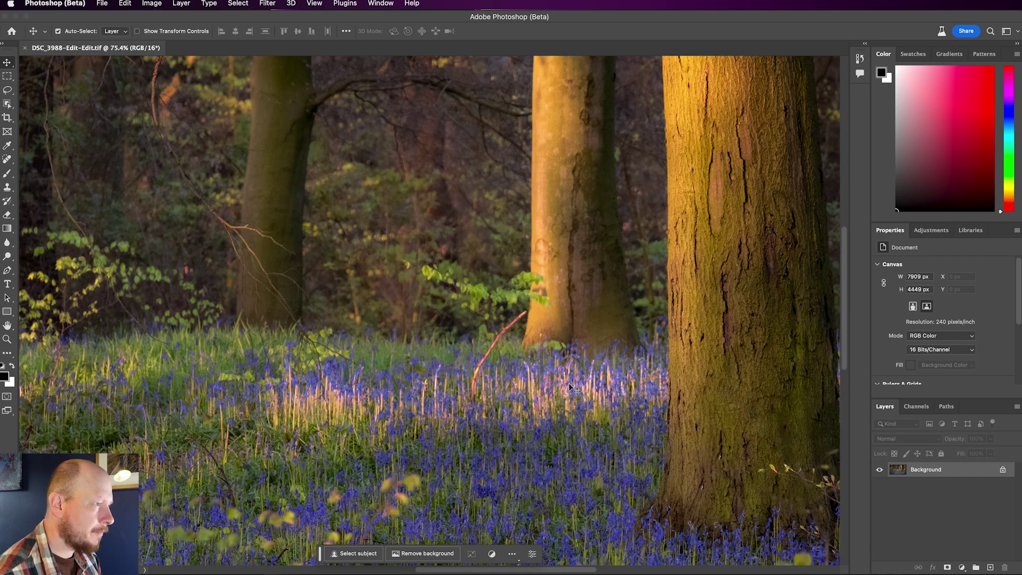
click(8, 91)
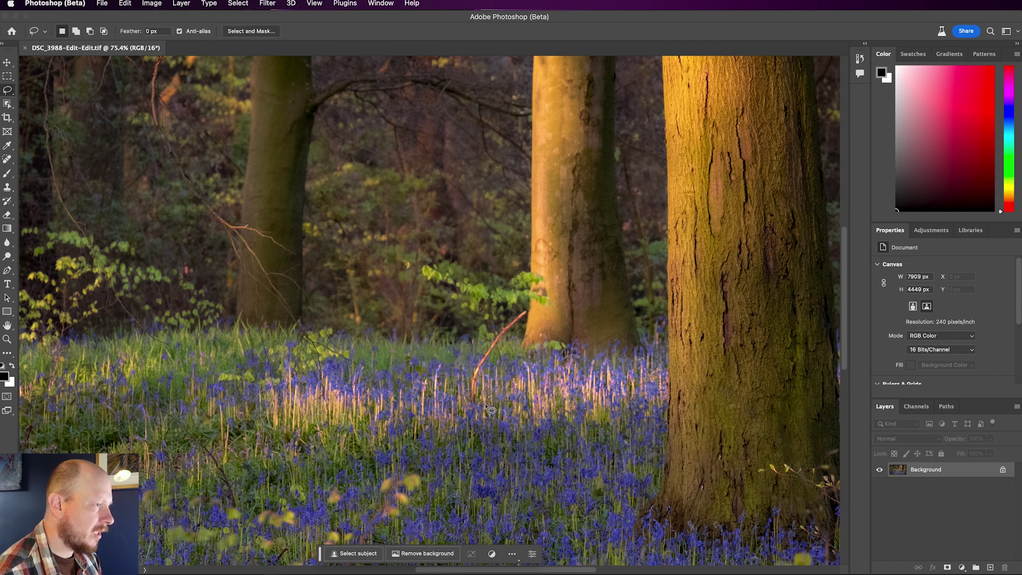
mouse_move(471, 408)
mouse_down()
mouse_move(461, 396)
mouse_move(475, 351)
mouse_move(532, 310)
mouse_move(502, 347)
mouse_move(482, 408)
mouse_move(465, 407)
mouse_up()
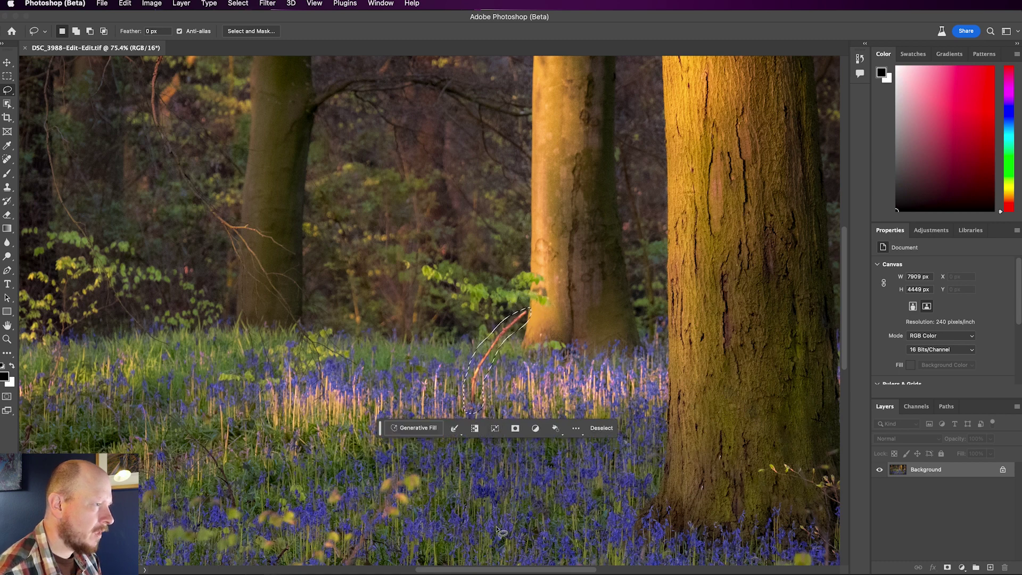
click(125, 5)
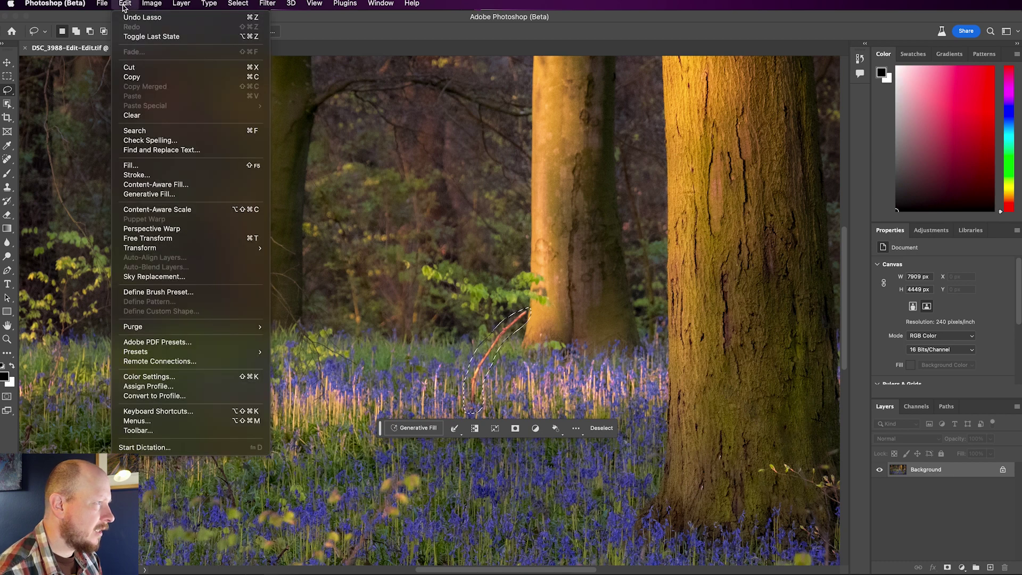
- Start Content-Aware Fill on the twig and enlarge the preview to see the whole sampling area
click(179, 188)
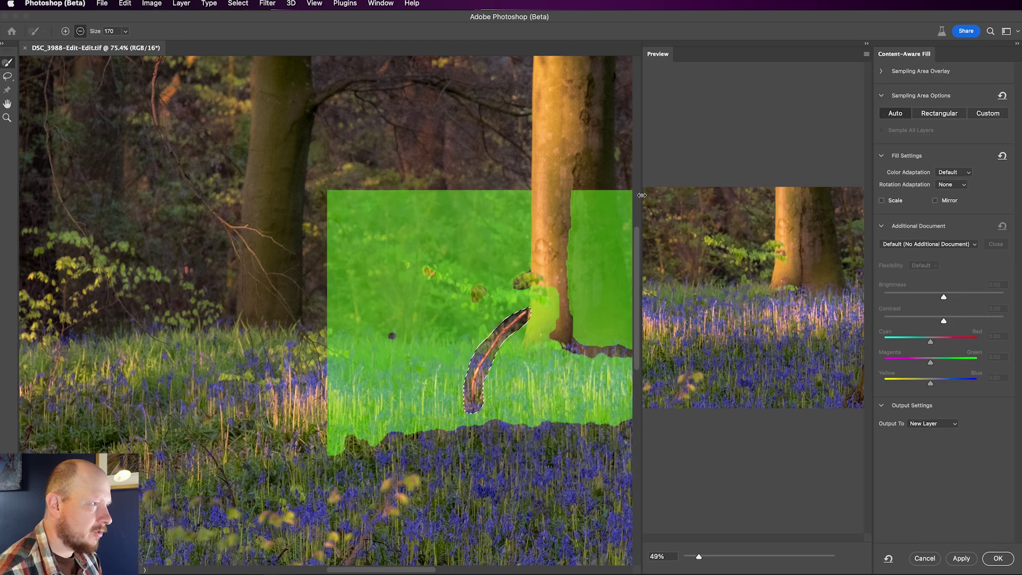
drag(641, 193, 441, 200)
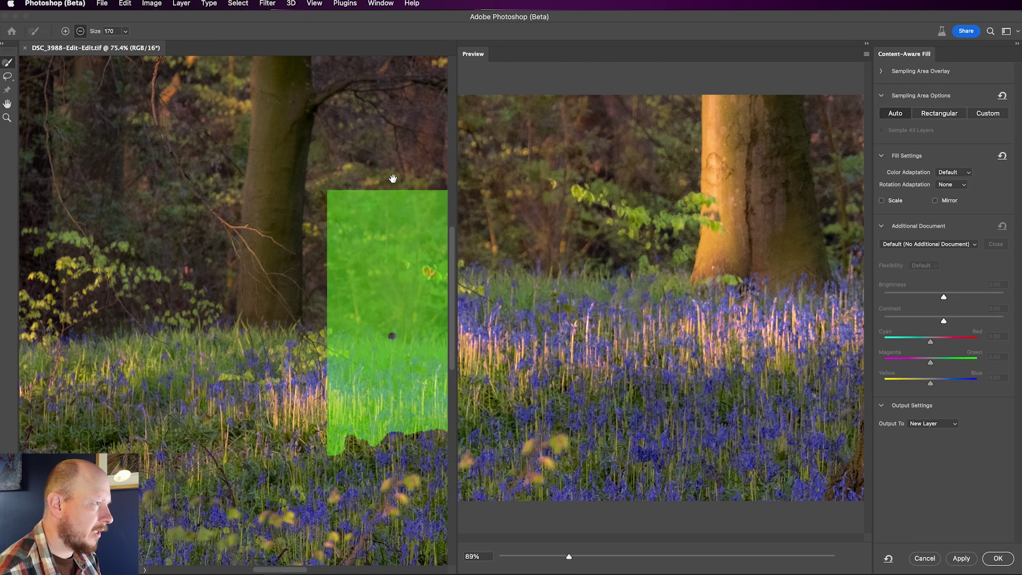
drag(393, 176, 170, 196)
drag(283, 180, 226, 166)
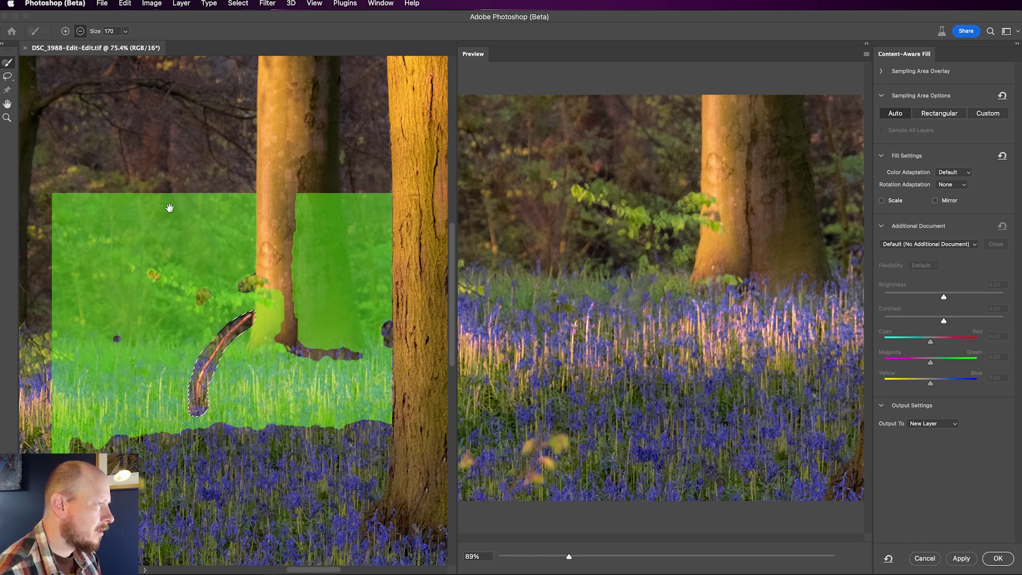
scroll(167, 208, left, 5)
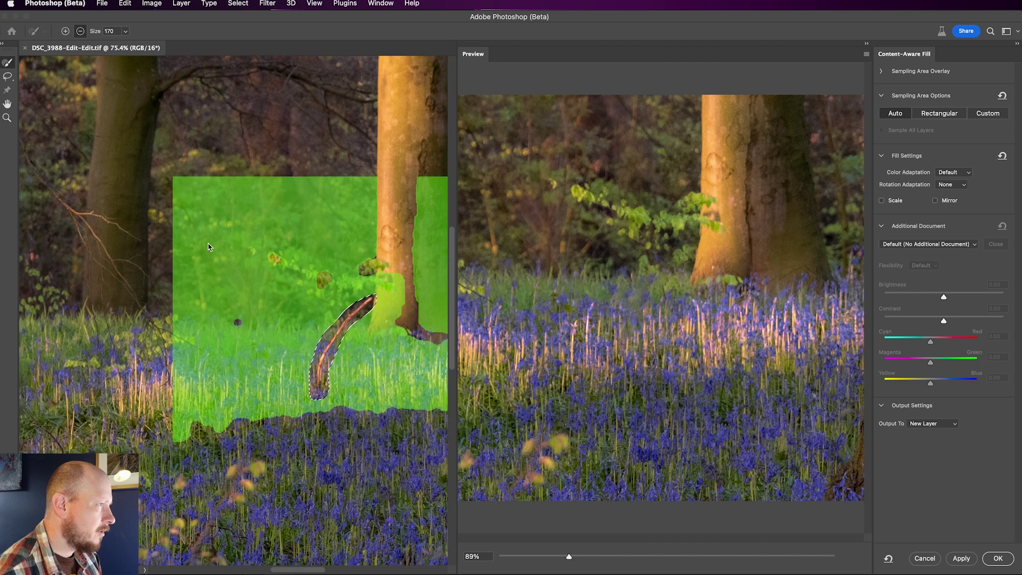
- Subtract the top-left corner from sampling, allow scaling, and output the fill to a new layer
click(209, 245)
click(195, 205)
click(184, 225)
mouse_move(182, 243)
mouse_down()
mouse_move(187, 187)
mouse_move(174, 192)
mouse_move(224, 181)
mouse_move(211, 201)
mouse_move(231, 218)
mouse_up()
mouse_move(253, 161)
mouse_down()
mouse_move(206, 228)
mouse_move(162, 269)
mouse_move(196, 248)
mouse_move(265, 175)
mouse_move(166, 286)
mouse_move(220, 205)
mouse_move(220, 243)
mouse_move(243, 233)
mouse_move(272, 184)
mouse_move(208, 190)
mouse_move(173, 246)
mouse_move(191, 157)
mouse_up()
key(alt)
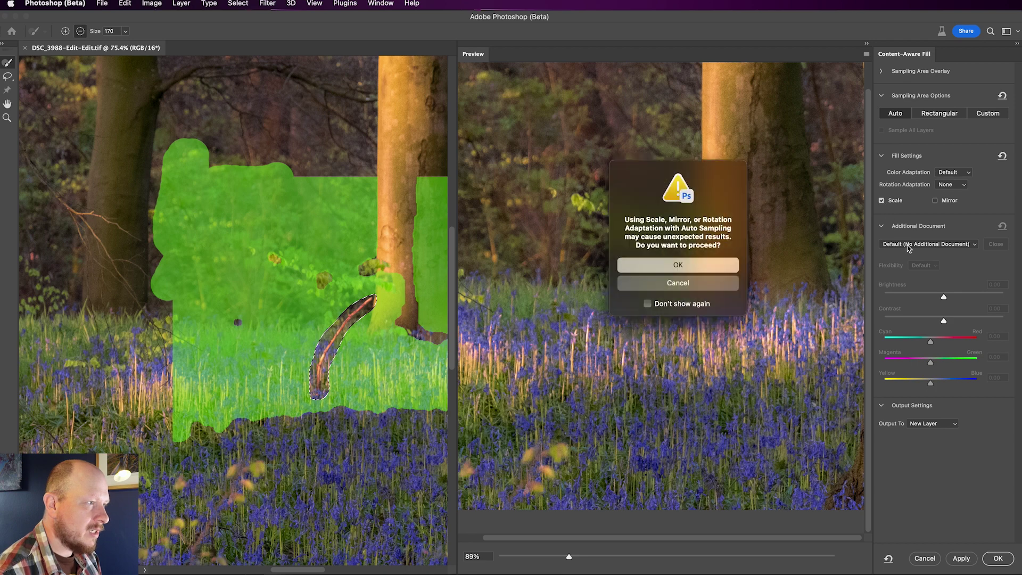
click(678, 265)
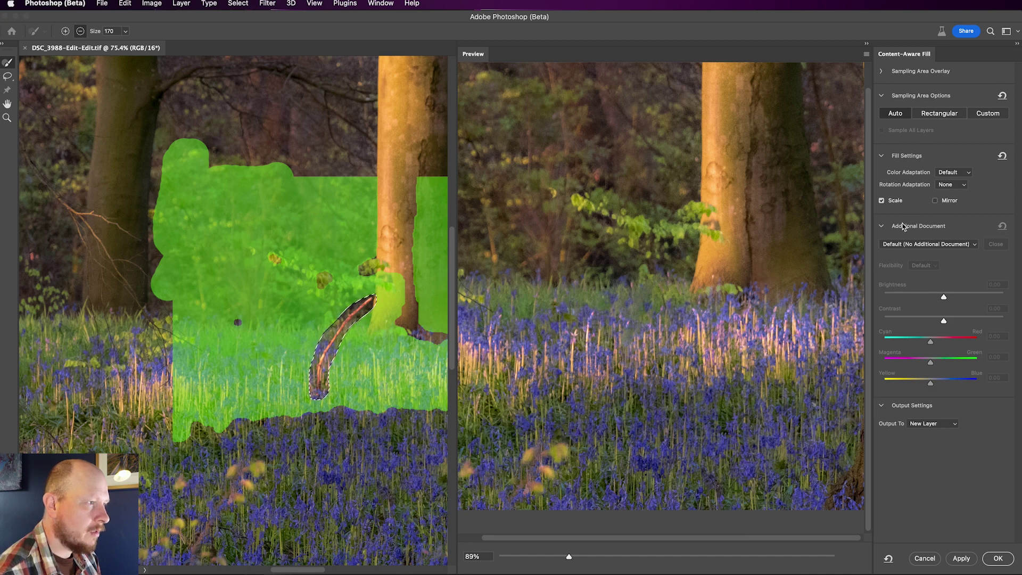
click(999, 559)
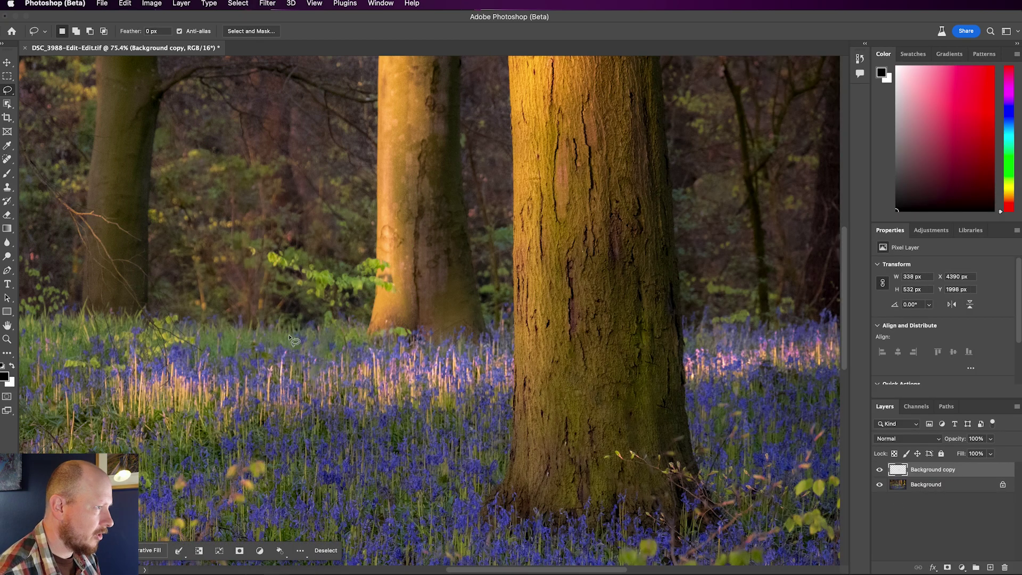
- Deselect the twig, then zoom and pan across the photo to check the filled area
key(super+d)
drag(310, 327, 467, 353)
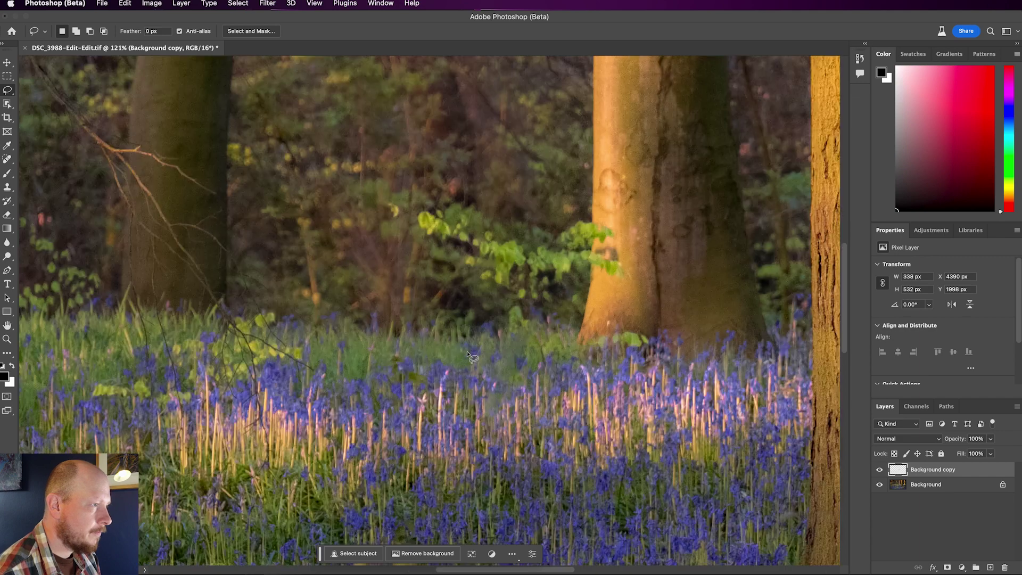
scroll(467, 353, down, 5)
scroll(450, 355, up, 3)
scroll(450, 355, up, 3)
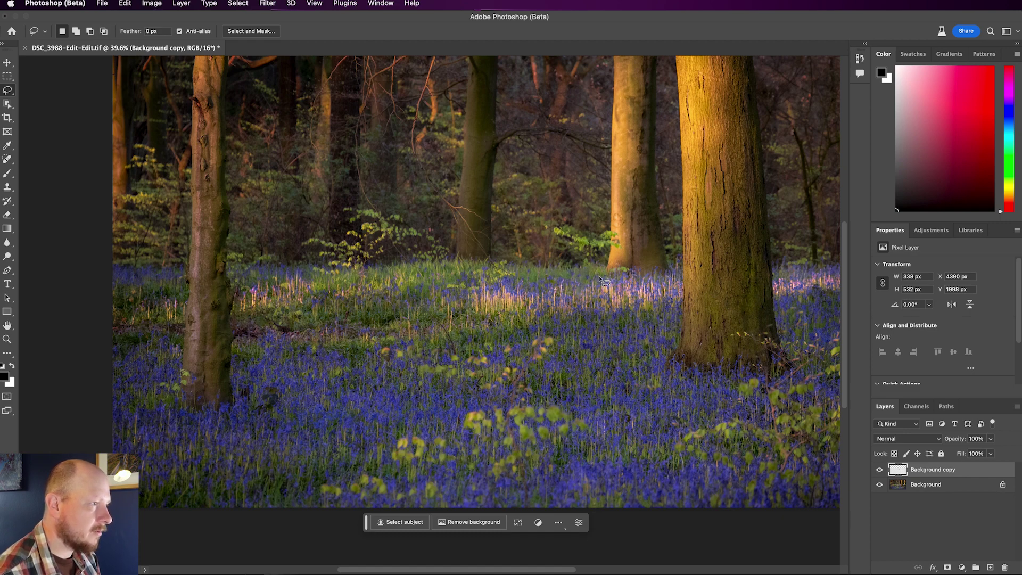
drag(598, 274, 559, 302)
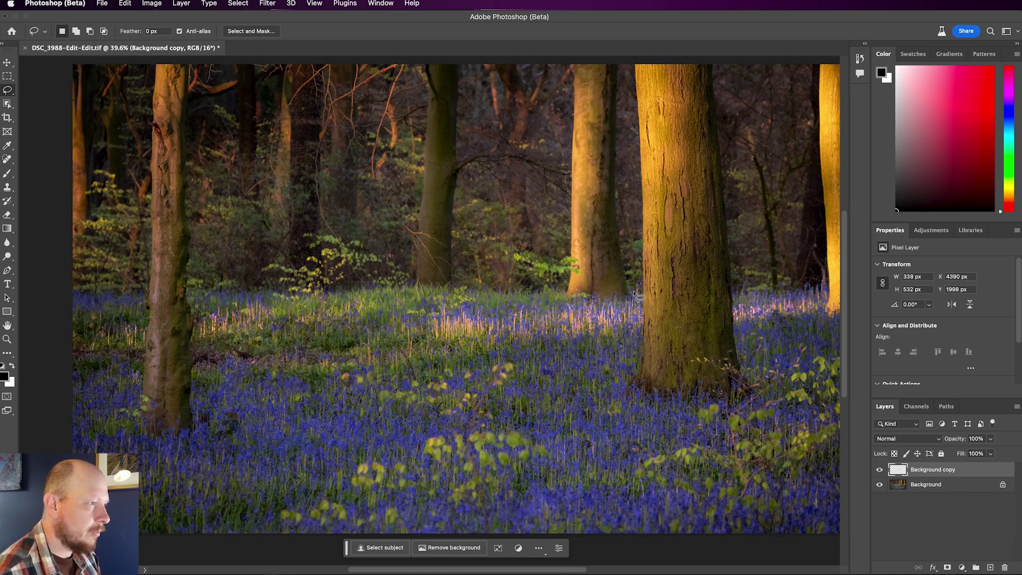
- Return to Lightroom Classic and bring up the band photo DSC_2591's external editing options
key(super+Tab)
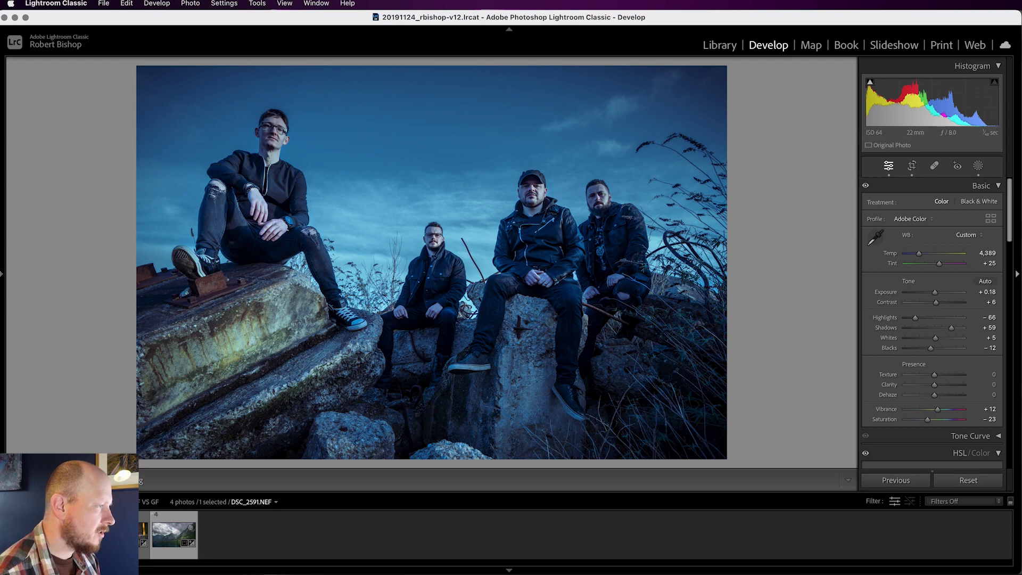
right_click(43, 533)
- Send DSC_2591 to Photoshop (Beta) and lasso the man seated on the left rock
mouse_move(128, 489)
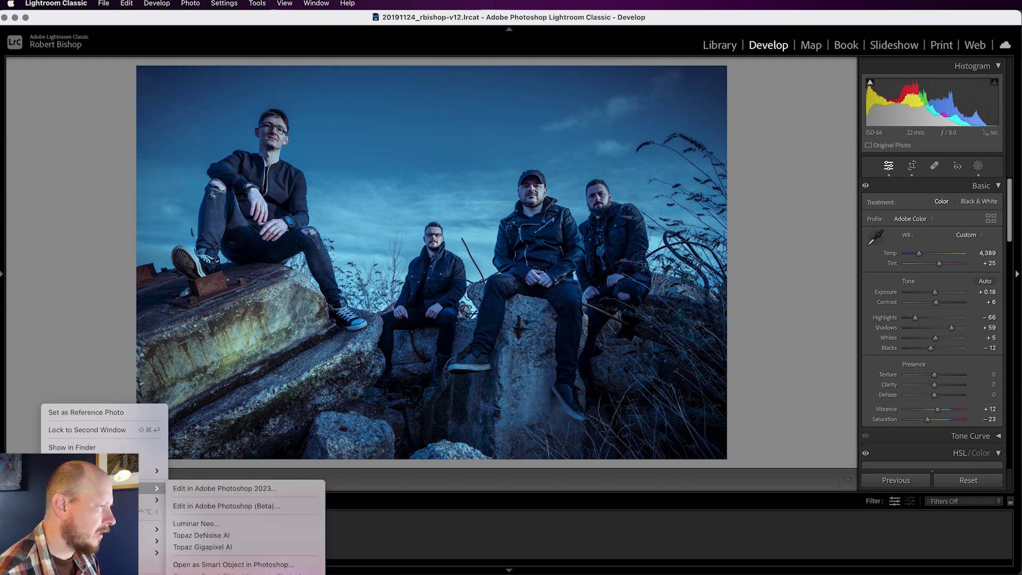
click(225, 506)
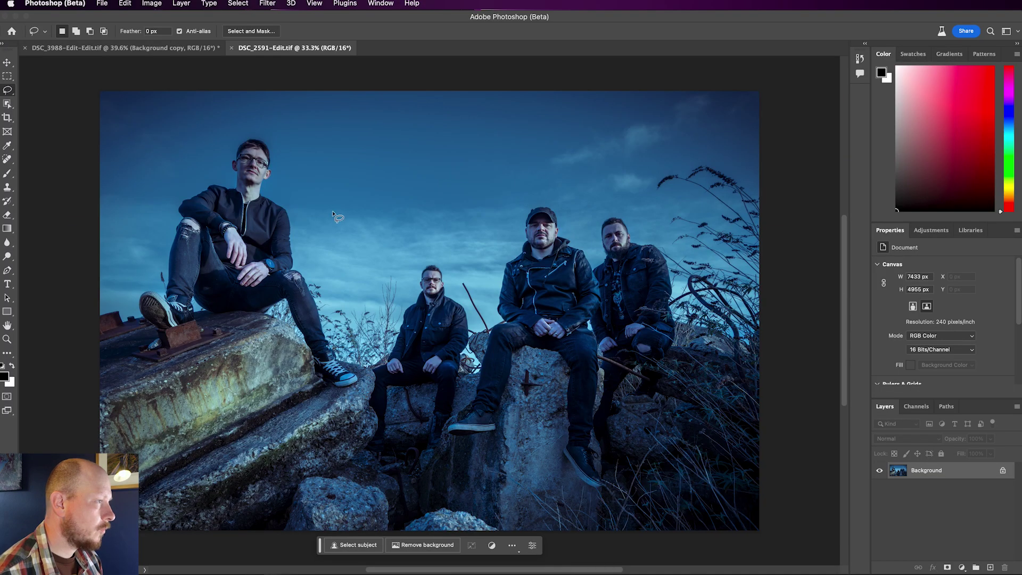
mouse_move(230, 178)
mouse_down()
mouse_move(174, 201)
mouse_move(161, 281)
mouse_move(137, 293)
mouse_move(143, 327)
mouse_move(185, 337)
mouse_move(198, 310)
mouse_move(254, 318)
mouse_move(287, 307)
mouse_move(315, 381)
mouse_move(343, 394)
mouse_move(365, 389)
mouse_move(320, 306)
mouse_move(293, 211)
mouse_move(271, 186)
mouse_move(279, 156)
mouse_move(261, 127)
mouse_move(238, 140)
mouse_move(232, 181)
mouse_up()
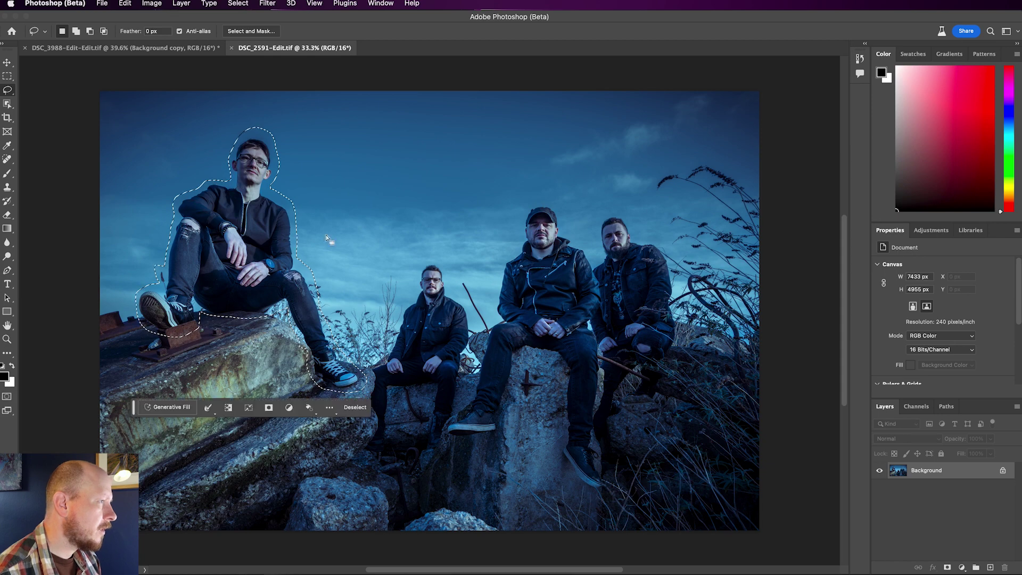
click(124, 4)
- Start a Content-Aware Fill of the selected man and widen the Preview panel
click(187, 190)
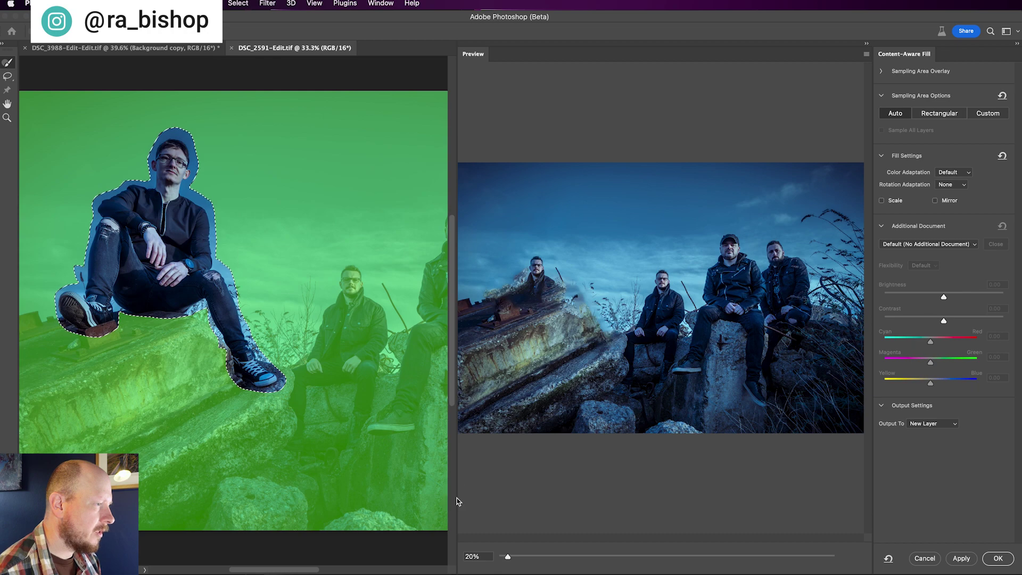
drag(458, 499, 52, 498)
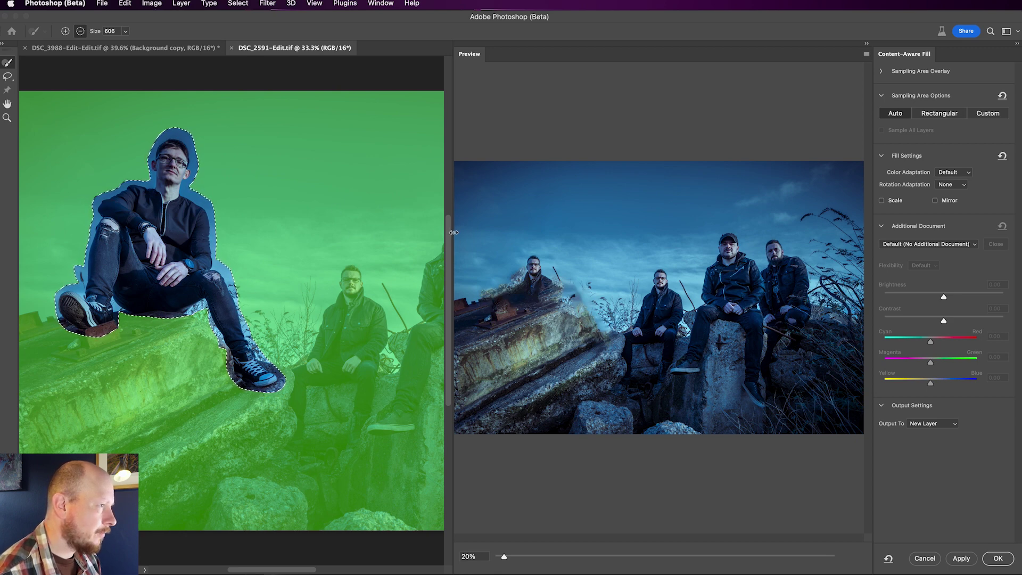
- Subtract the top of the sky and the three other men from sampling, resizing the preview panel
drag(454, 230, 585, 243)
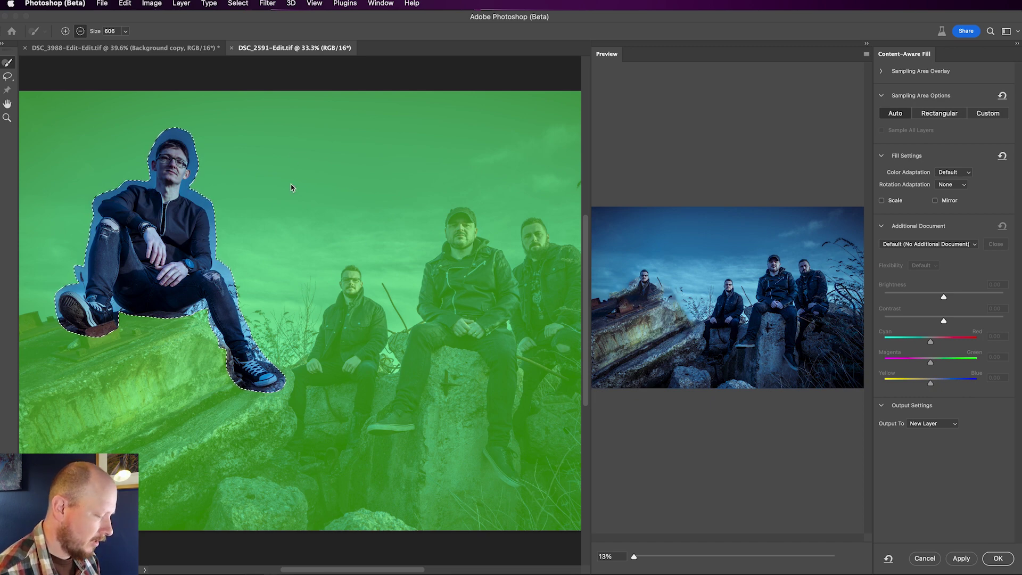
mouse_move(352, 123)
mouse_down()
mouse_move(375, 122)
mouse_move(348, 109)
mouse_move(456, 110)
mouse_up()
mouse_move(341, 277)
mouse_down()
mouse_move(353, 318)
mouse_move(322, 341)
mouse_move(300, 387)
mouse_move(298, 442)
mouse_up()
mouse_move(348, 354)
mouse_down()
mouse_move(360, 335)
mouse_move(356, 374)
mouse_move(335, 388)
mouse_move(356, 416)
mouse_move(356, 443)
mouse_move(374, 311)
mouse_up()
mouse_move(453, 225)
mouse_down()
mouse_move(447, 265)
mouse_move(465, 232)
mouse_move(441, 300)
mouse_move(375, 430)
mouse_move(409, 418)
mouse_move(435, 337)
mouse_move(472, 334)
mouse_move(514, 476)
mouse_move(490, 257)
mouse_move(531, 266)
mouse_move(531, 374)
mouse_move(550, 416)
mouse_move(567, 377)
mouse_move(554, 245)
mouse_up()
drag(506, 284, 386, 286)
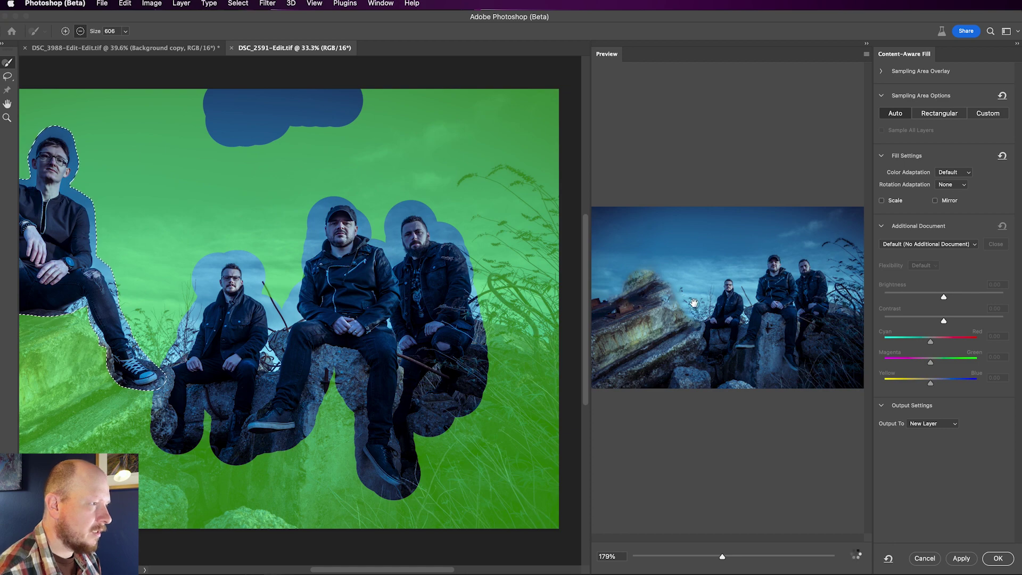
drag(590, 286, 377, 290)
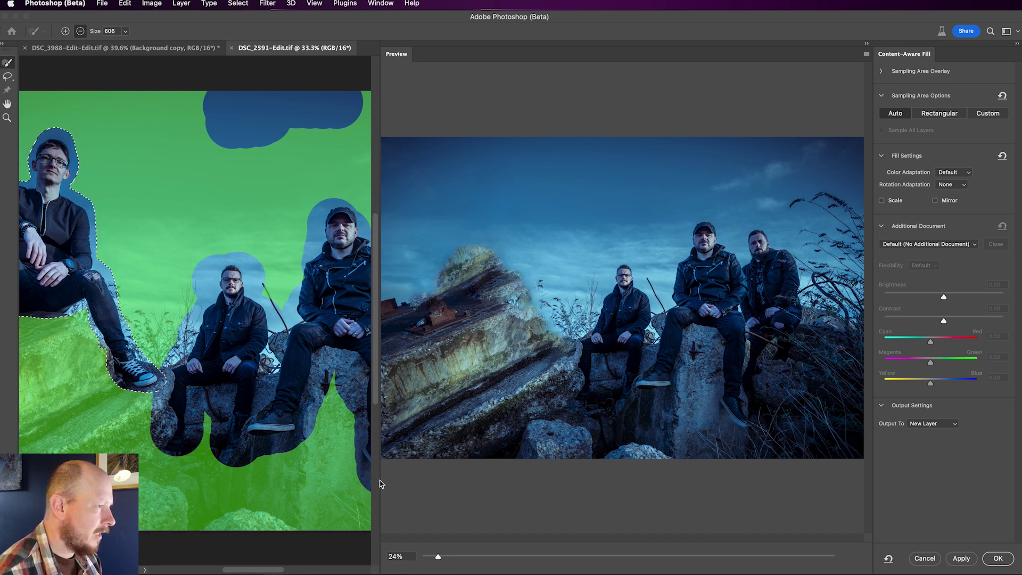
drag(381, 480, 519, 482)
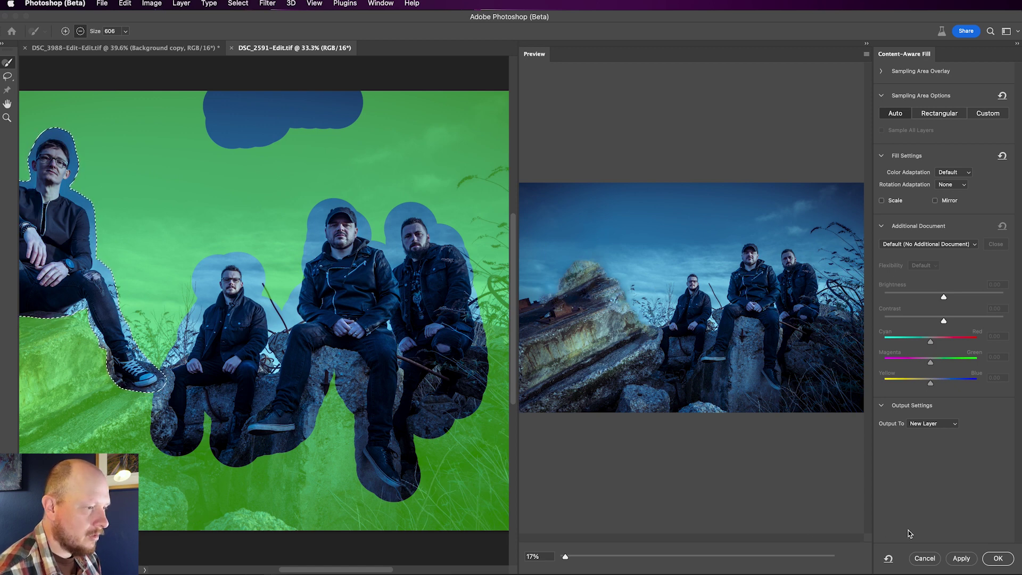
- Cancel the Content-Aware Fill and run Generative Fill on the seated man with an empty prompt
click(925, 559)
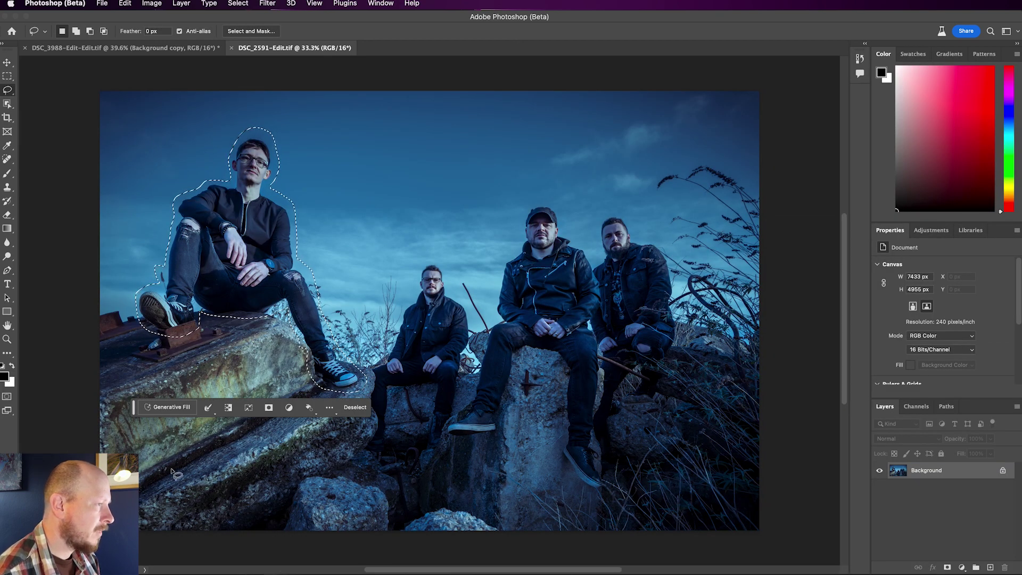
drag(134, 408, 177, 416)
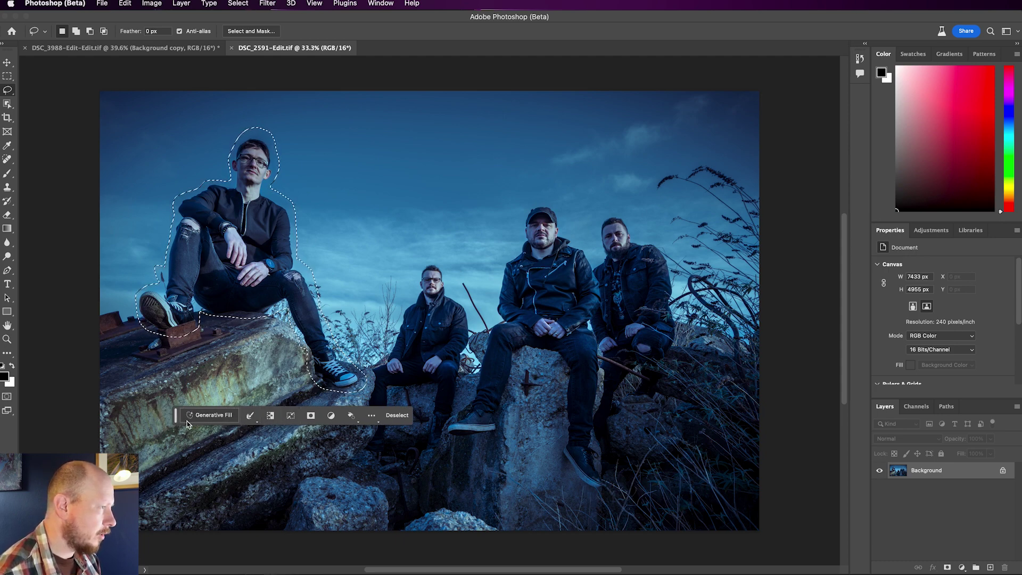
click(223, 421)
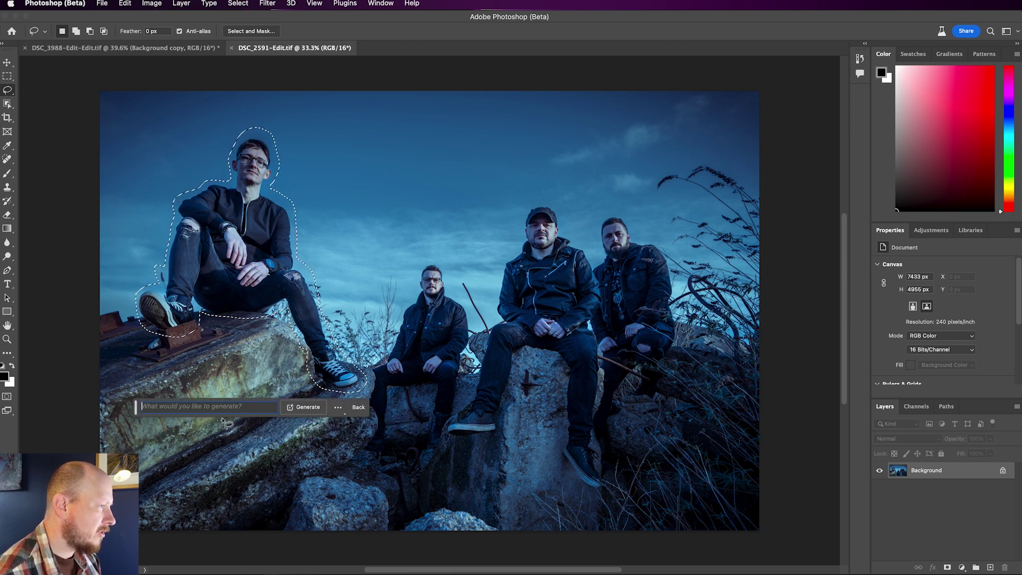
click(309, 408)
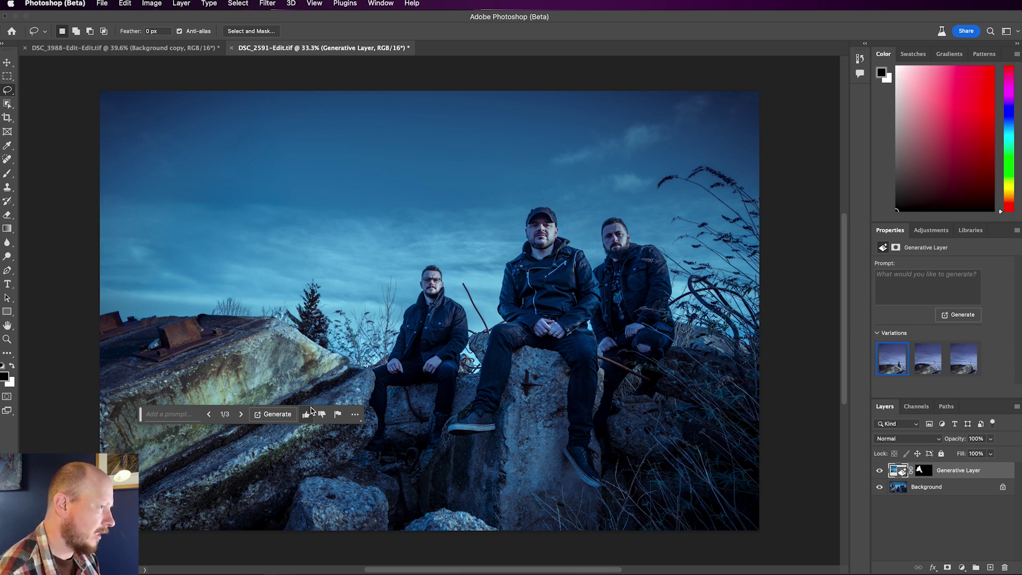
- Cycle through generated variations 1–3, keep variation 1, then switch to the DSC_3988 bluebell document
click(240, 415)
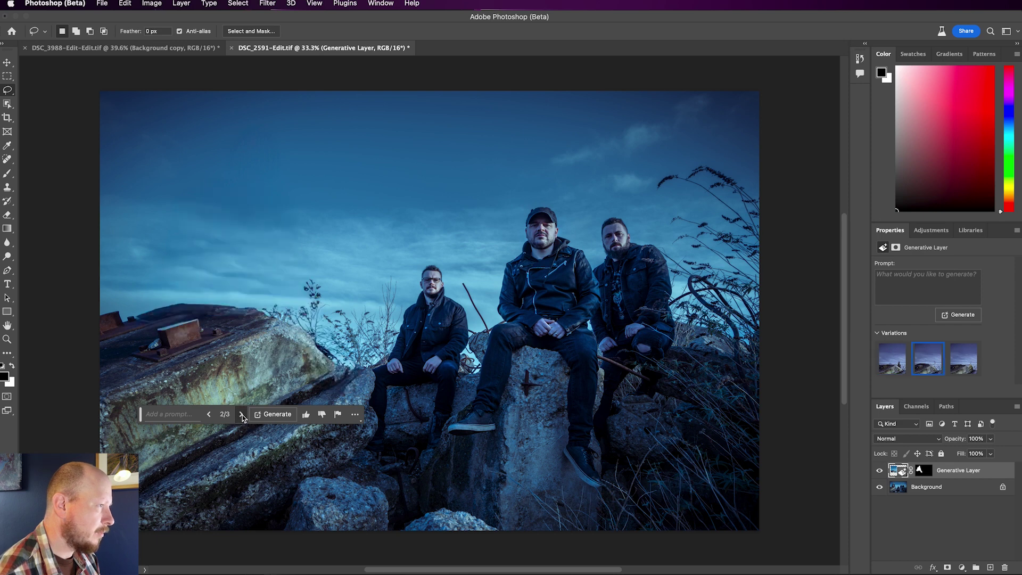
click(242, 415)
click(209, 414)
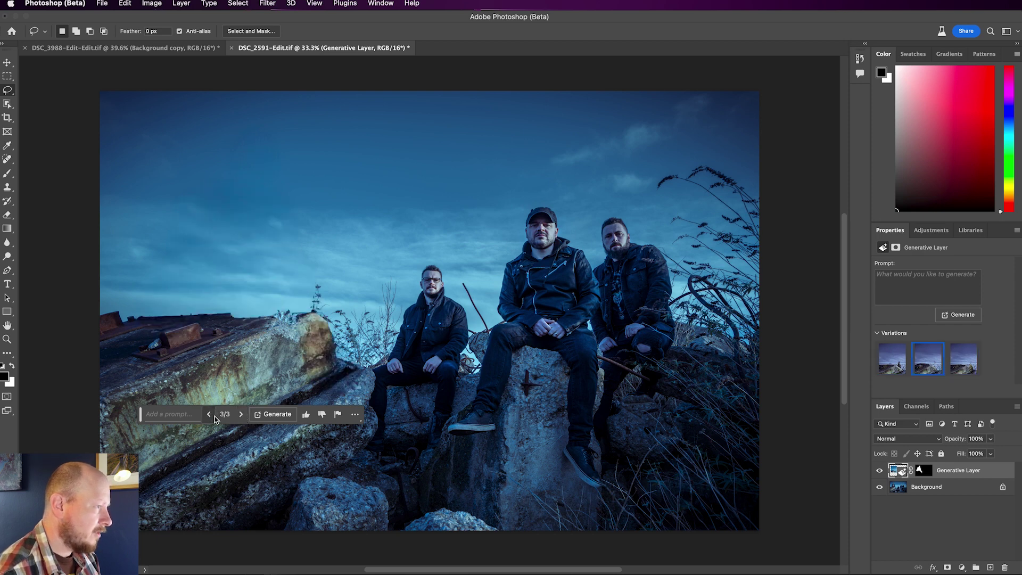
click(241, 415)
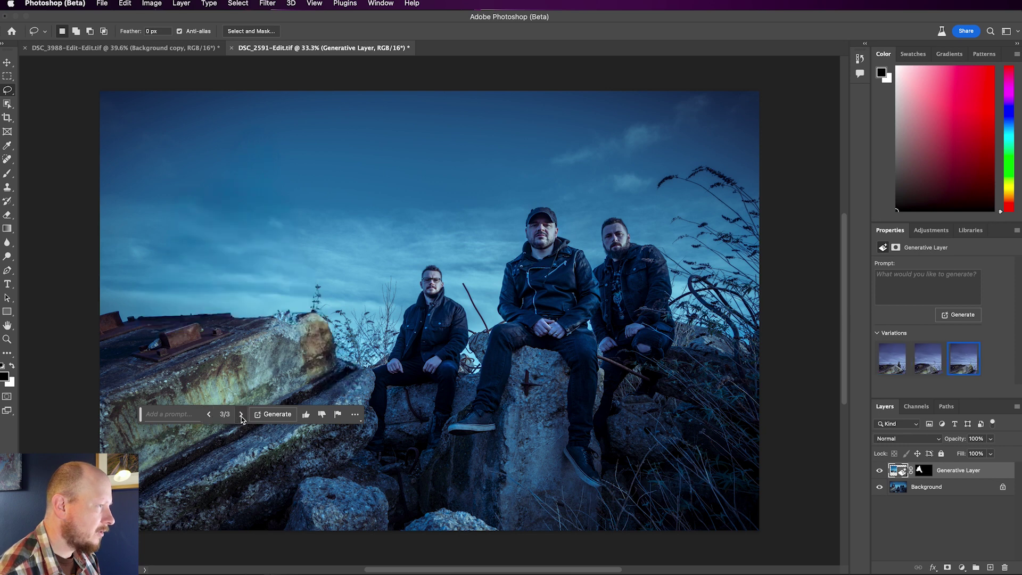
click(215, 419)
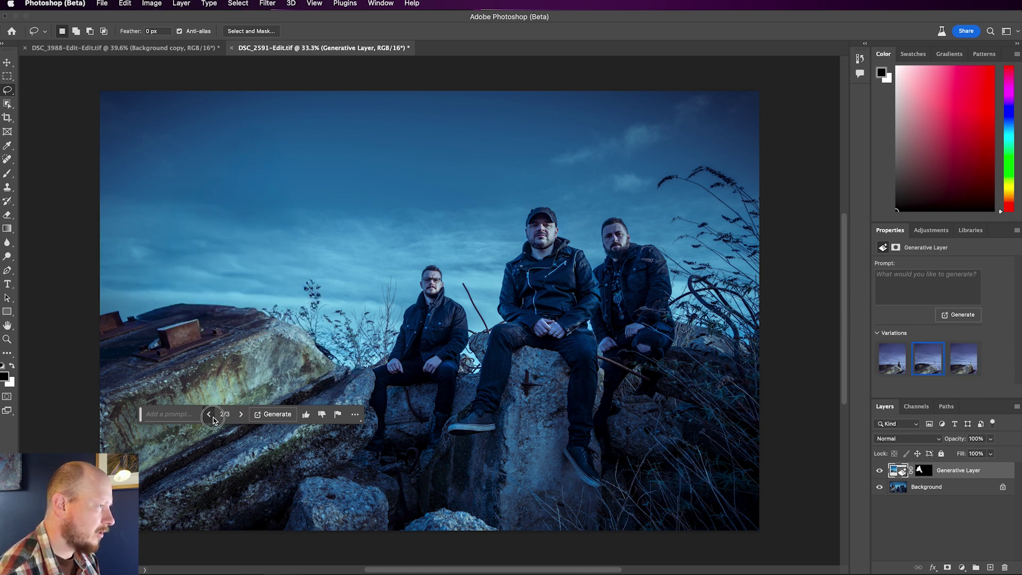
click(215, 420)
drag(142, 421, 231, 544)
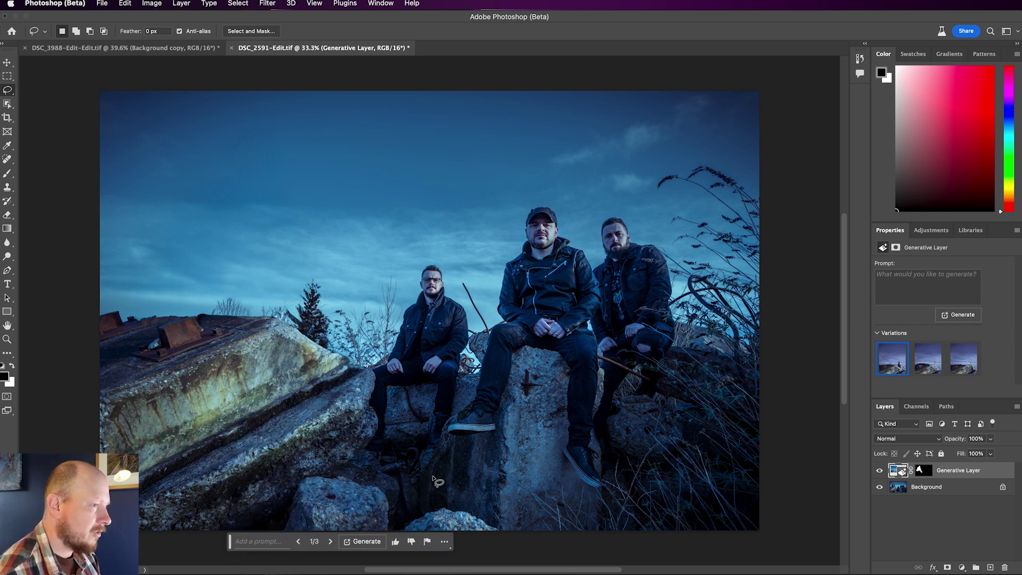
key(ctrl+Tab)
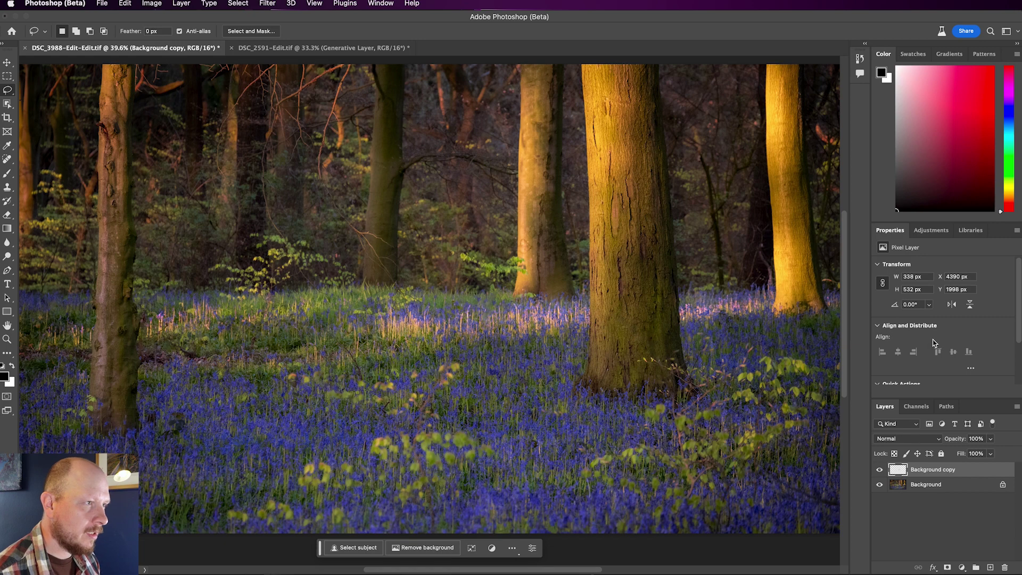
- Hide Background copy and Generative Fill a lassoed patch of the central grass
click(880, 469)
mouse_move(514, 274)
mouse_down()
mouse_move(483, 305)
mouse_move(483, 331)
mouse_move(516, 273)
mouse_up()
click(417, 348)
click(540, 353)
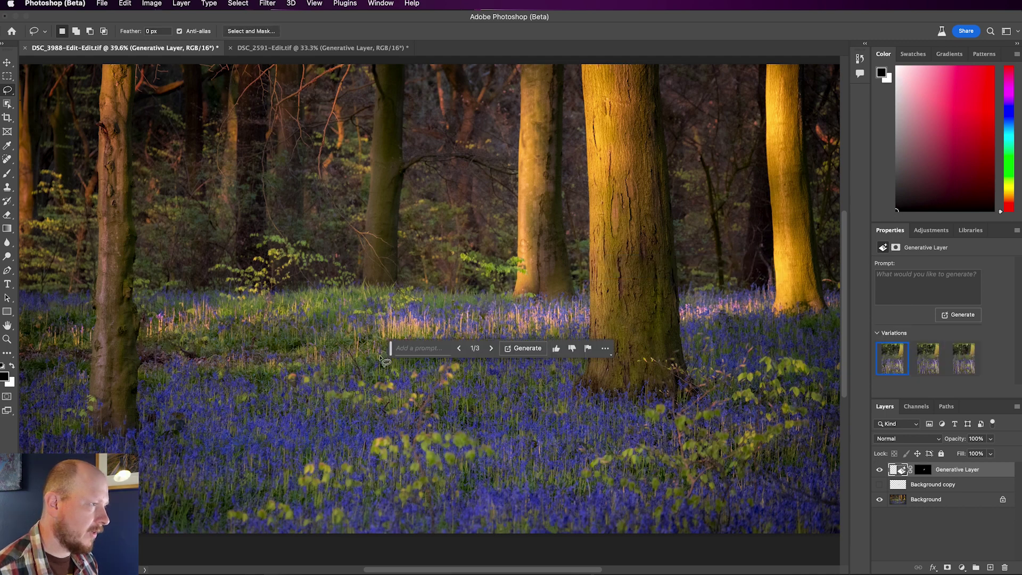
- Swap visibility so Background copy shows instead of the new Generative Layer
drag(391, 348, 387, 395)
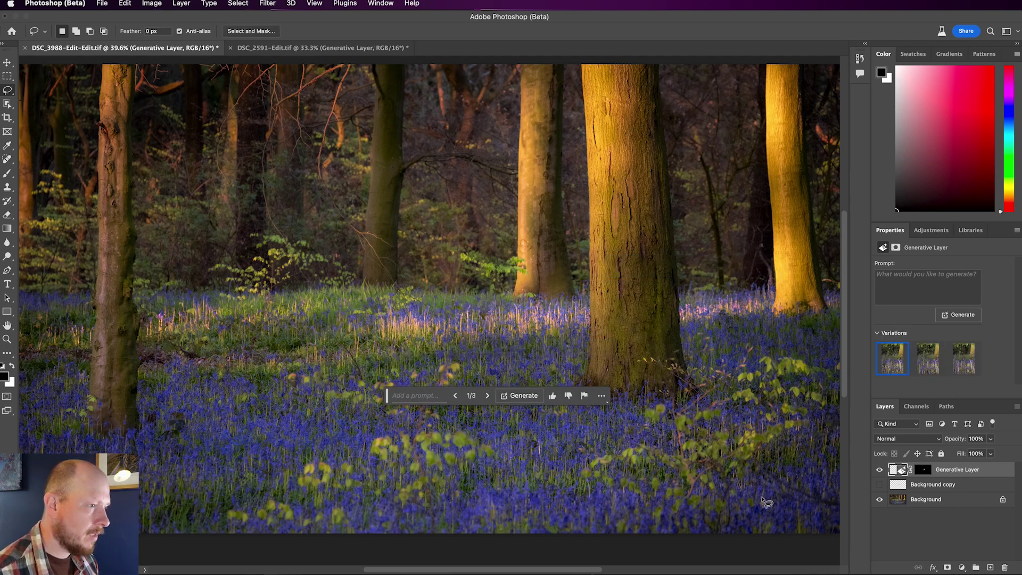
click(880, 470)
click(880, 484)
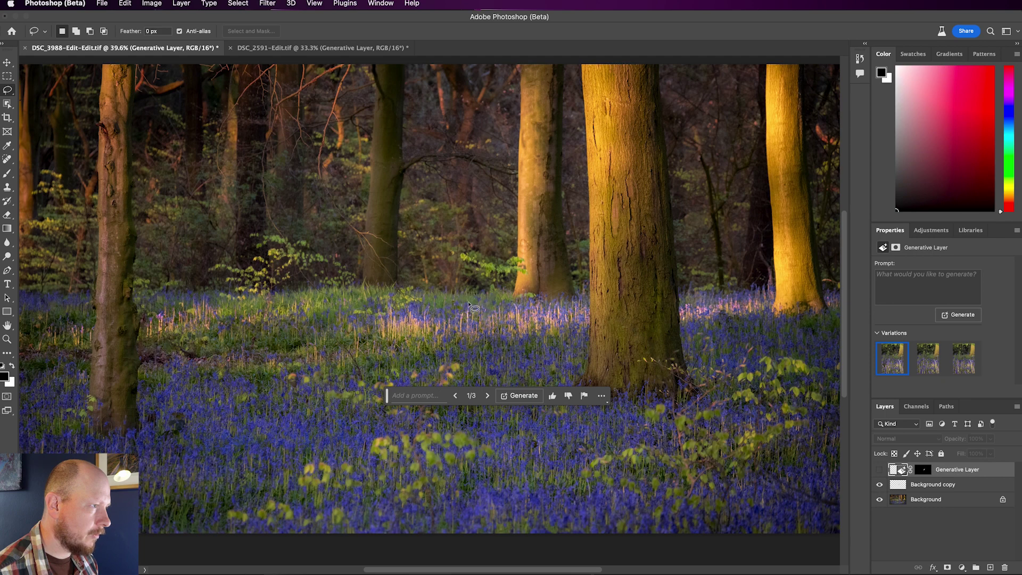
- Turn the Generative Layer back on and Background copy off, then hide the grass fill to compare
scroll(475, 308, up, 5)
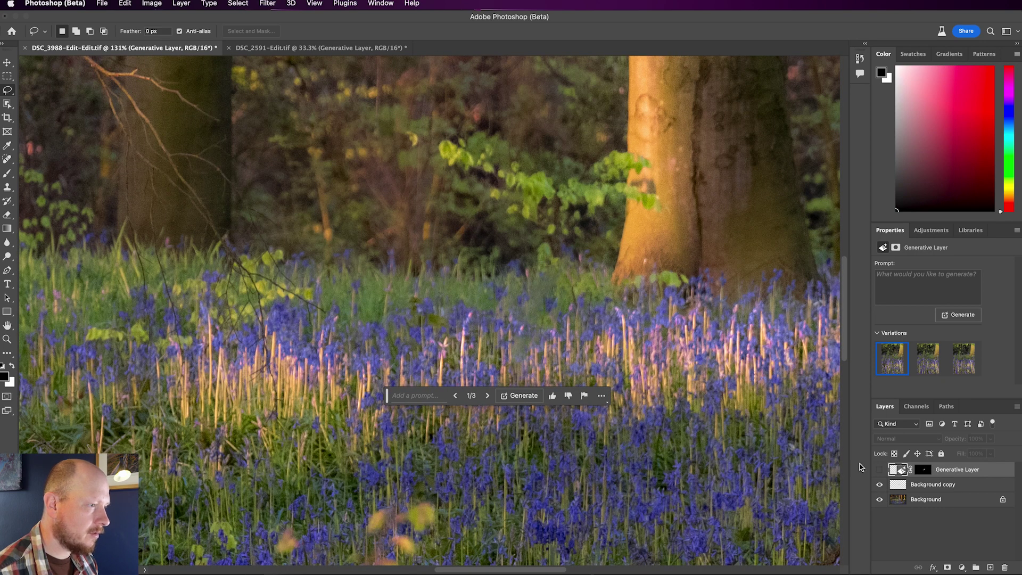
click(879, 469)
click(879, 484)
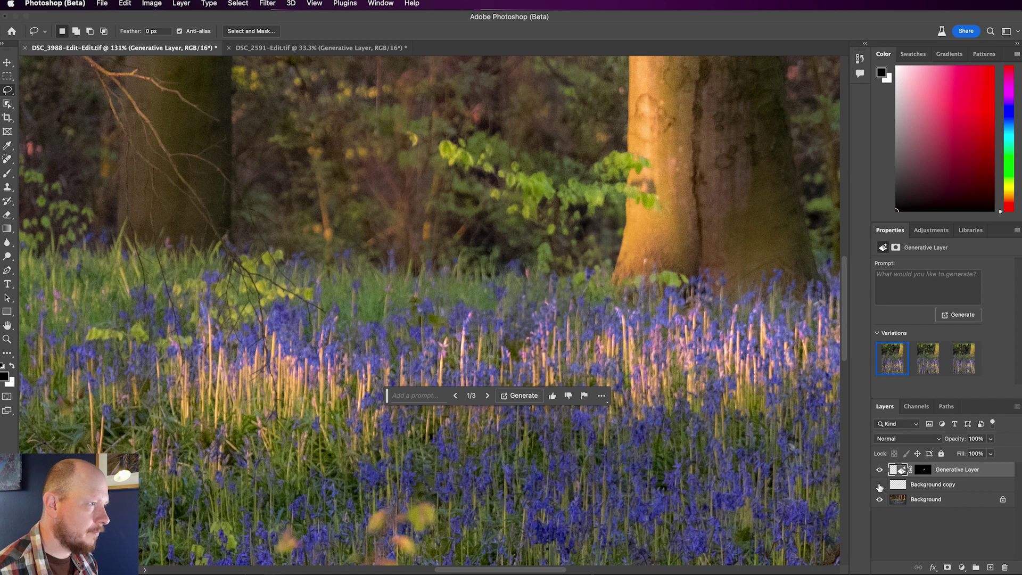
click(880, 470)
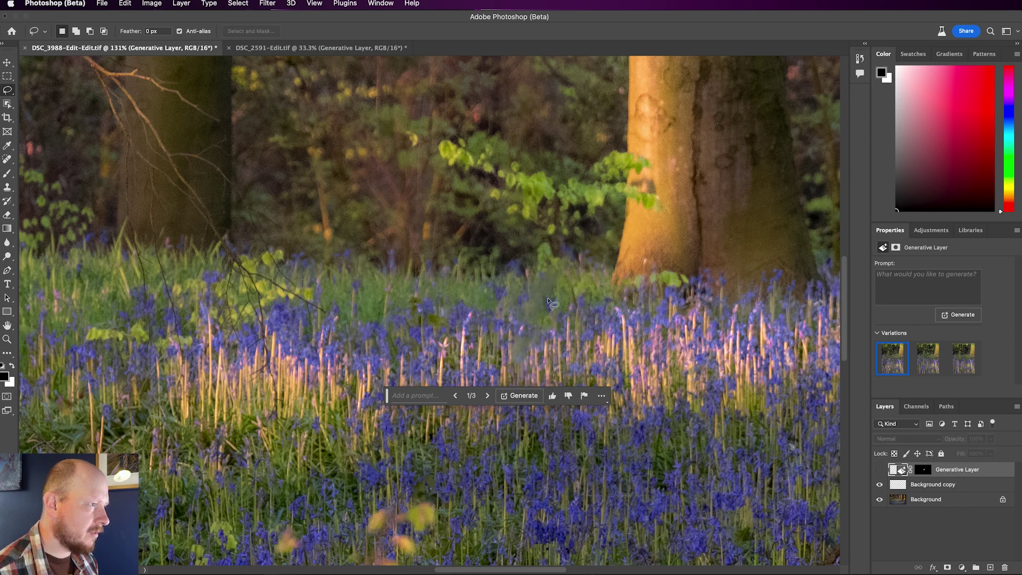
- Move the prompt bar aside and make the generated fill layer visible again
scroll(535, 298, up, 3)
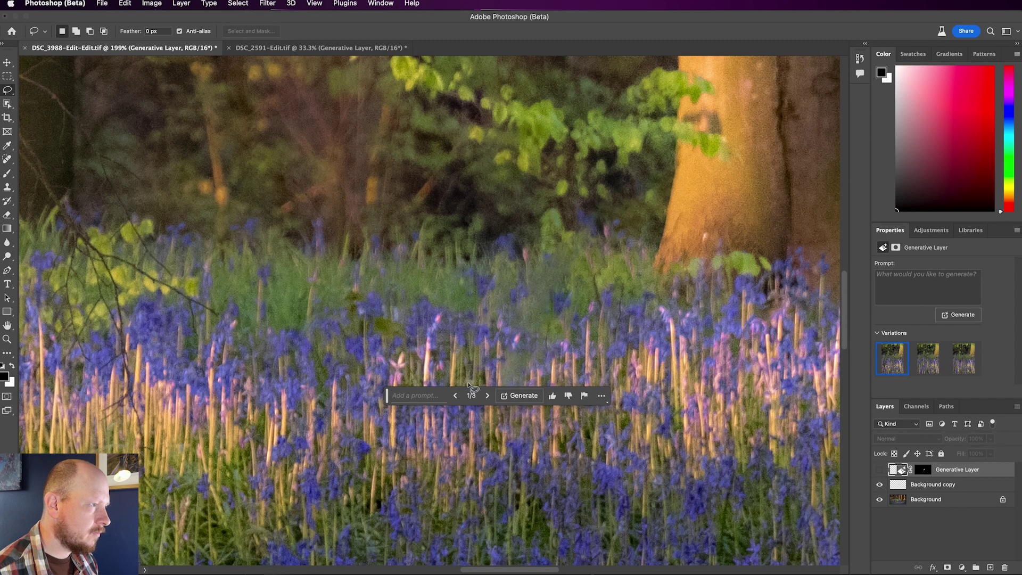
drag(388, 396, 391, 522)
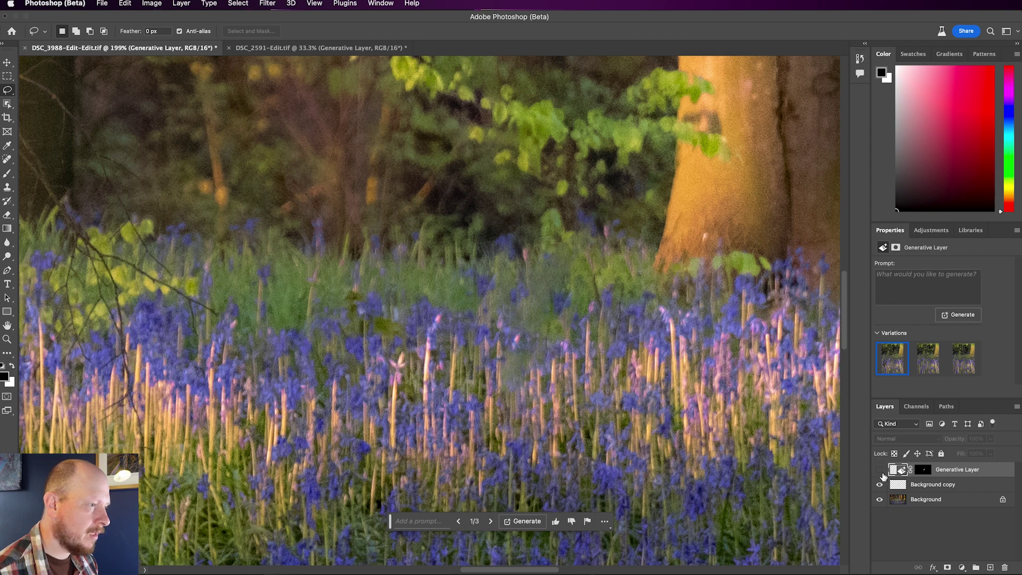
click(880, 471)
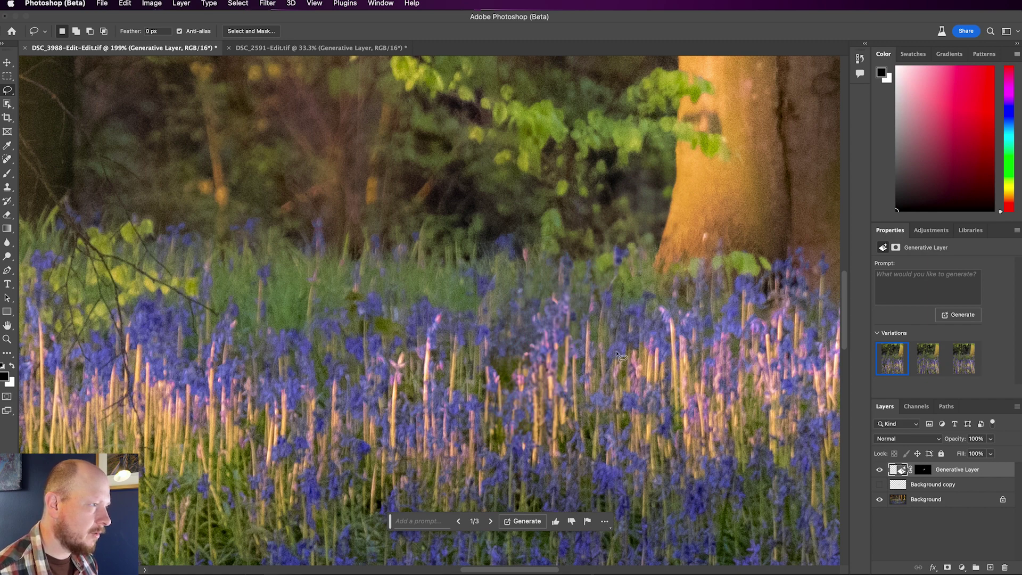
scroll(622, 352, down, 5)
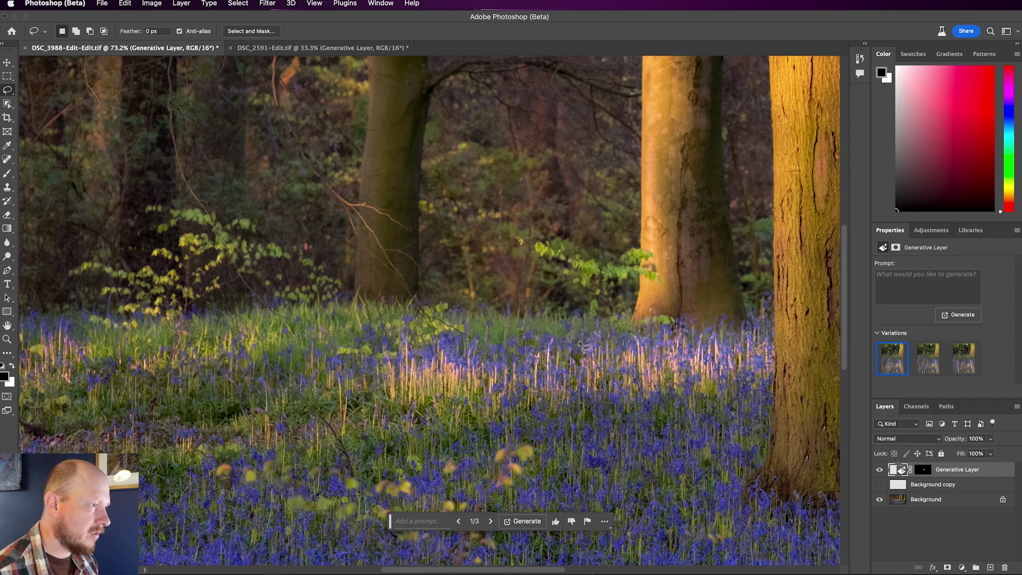
scroll(566, 340, up, 3)
scroll(567, 353, down, 4)
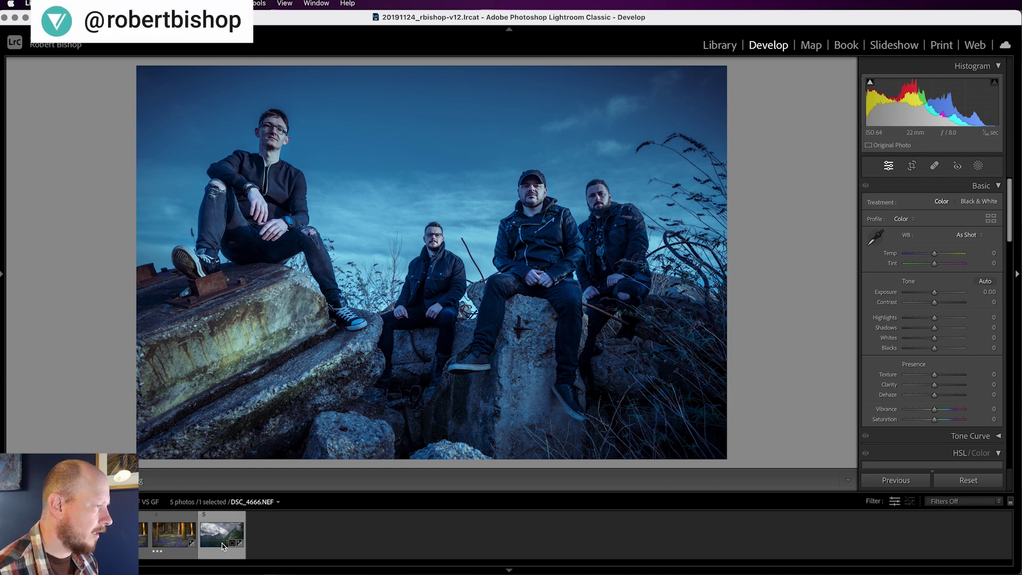
- Send the mountain lake photo DSC_4666 to Edit in Adobe Photoshop (Beta)
click(223, 545)
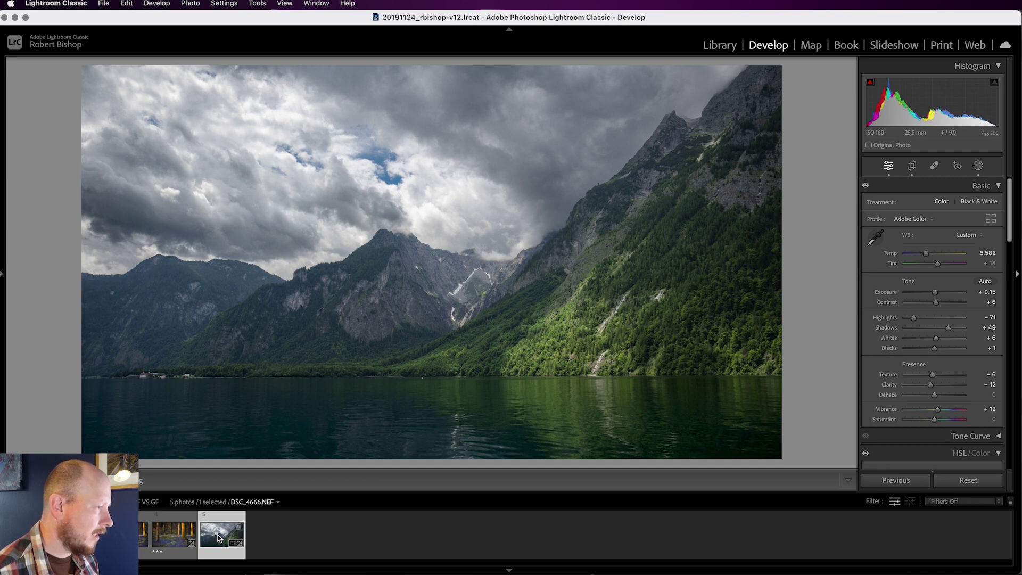
right_click(218, 537)
mouse_move(270, 488)
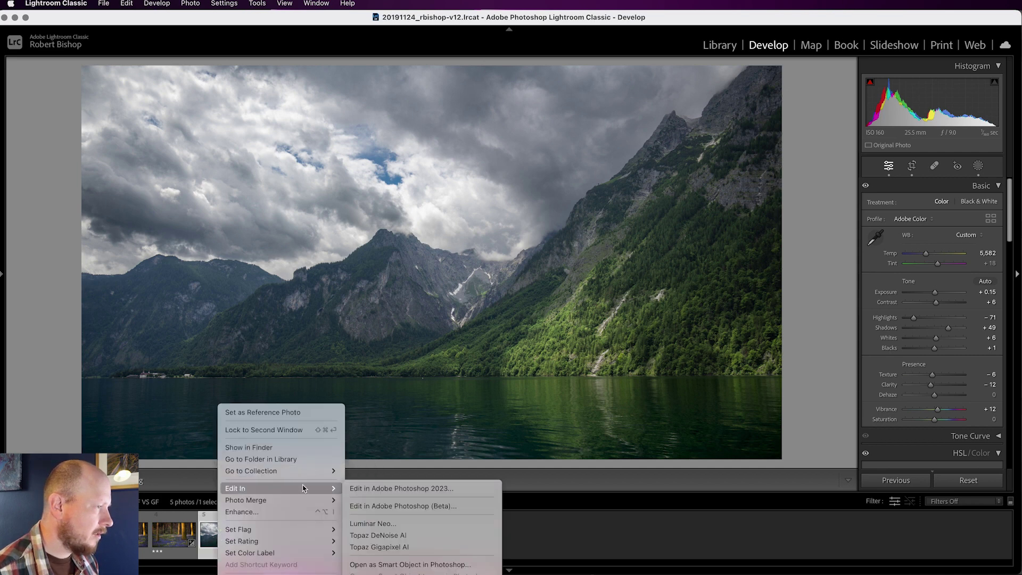
click(432, 507)
- Switch to the Rectangular Marquee tool and reveal empty space left of the lake photo
key(m)
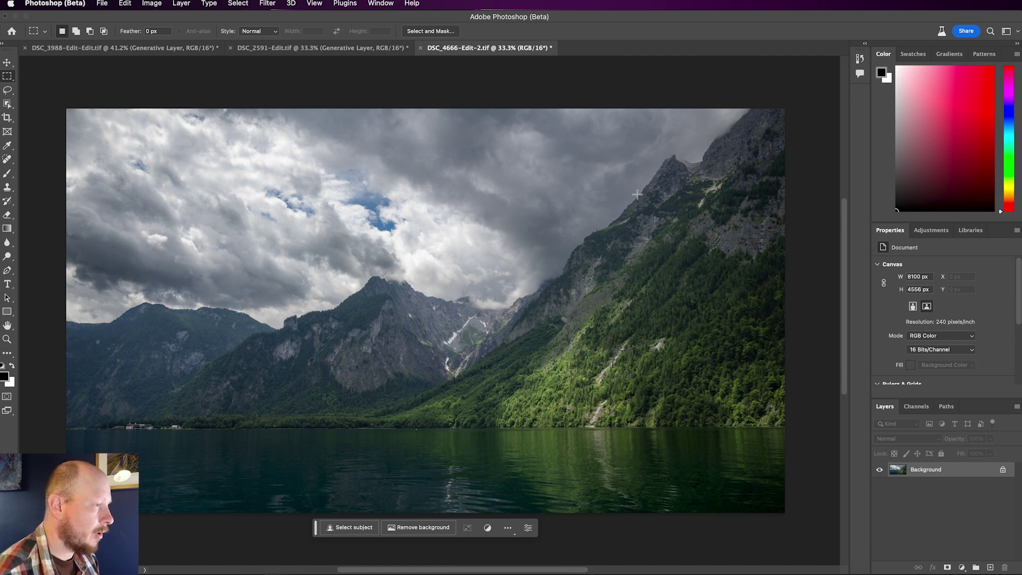
scroll(580, 276, left, 6)
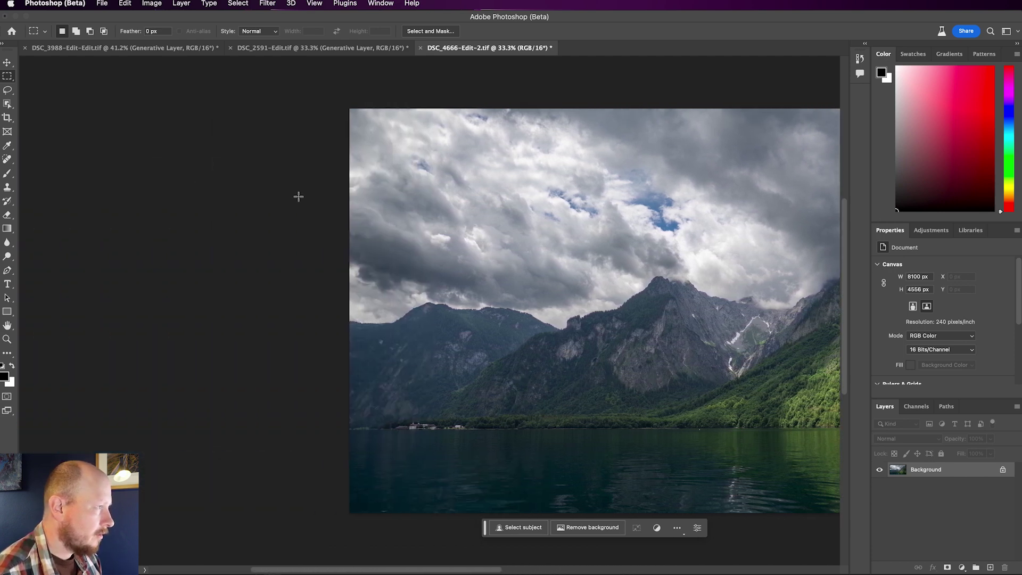
- Crop-expand the canvas far to the left and fill it with Generative Expand
click(7, 118)
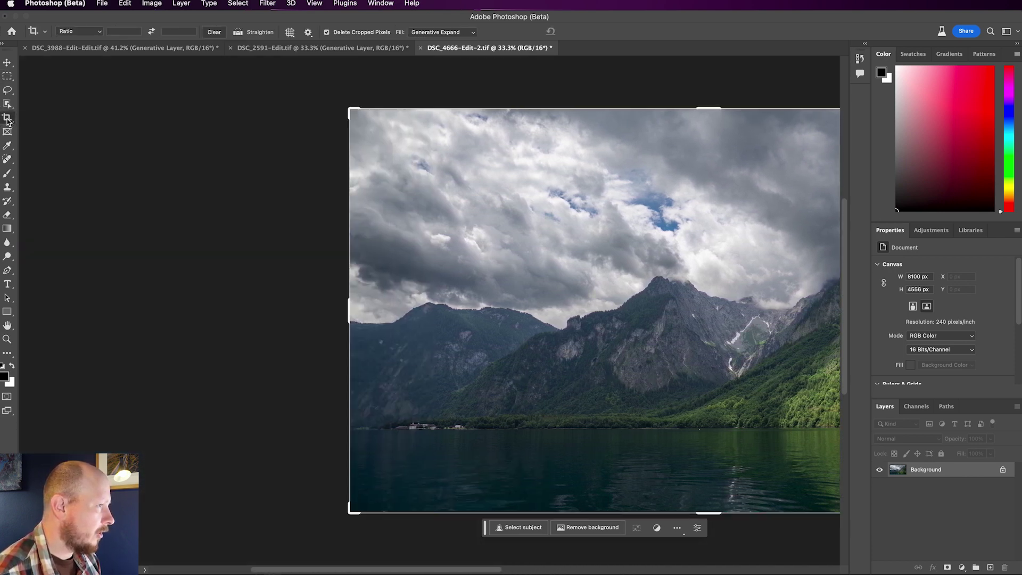
scroll(298, 298, left, 3)
drag(409, 323, 239, 324)
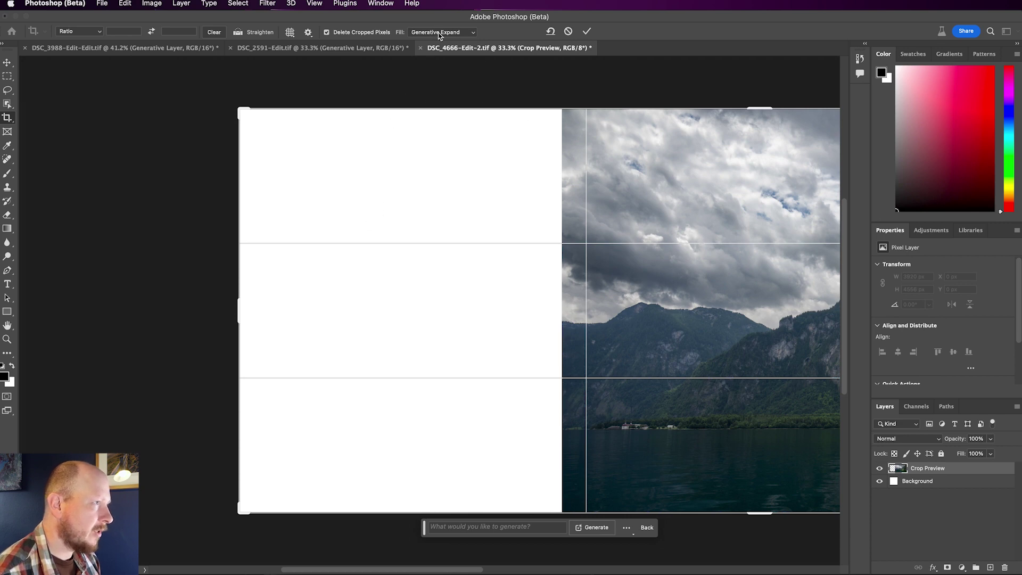
click(455, 35)
click(471, 33)
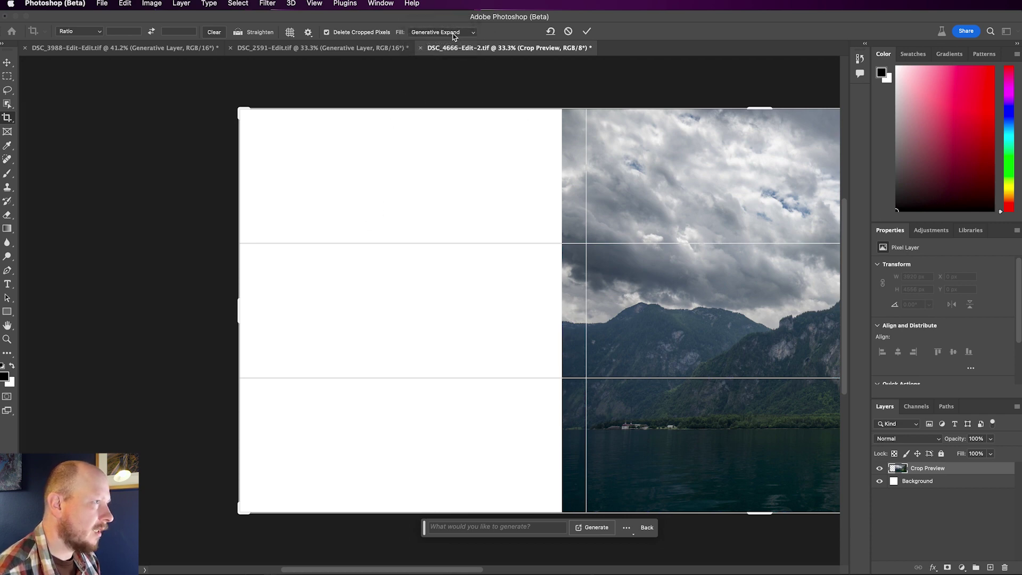
click(596, 527)
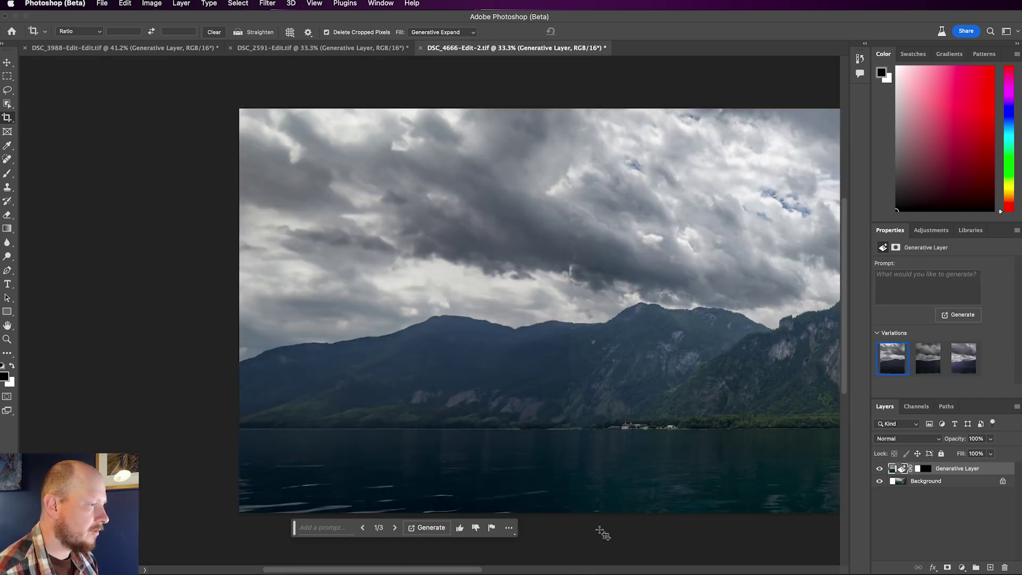
- Preview all three generated variations and settle back on variation 1
click(395, 528)
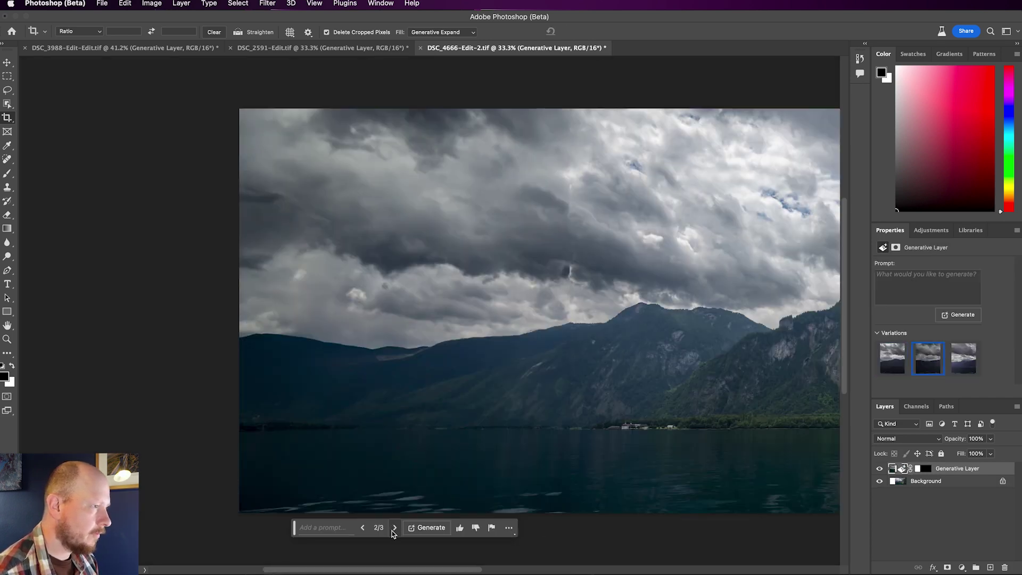
click(394, 528)
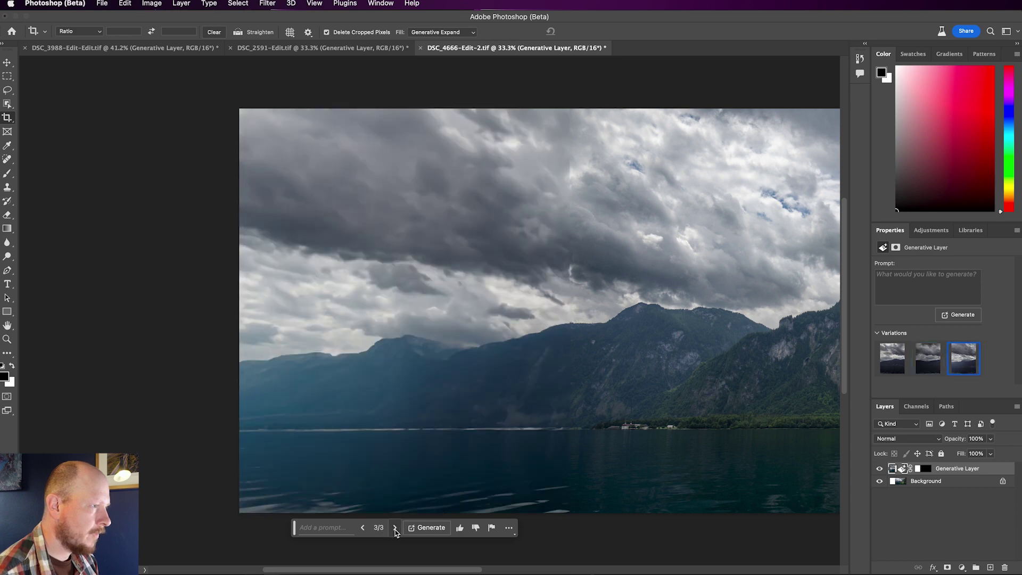
click(363, 528)
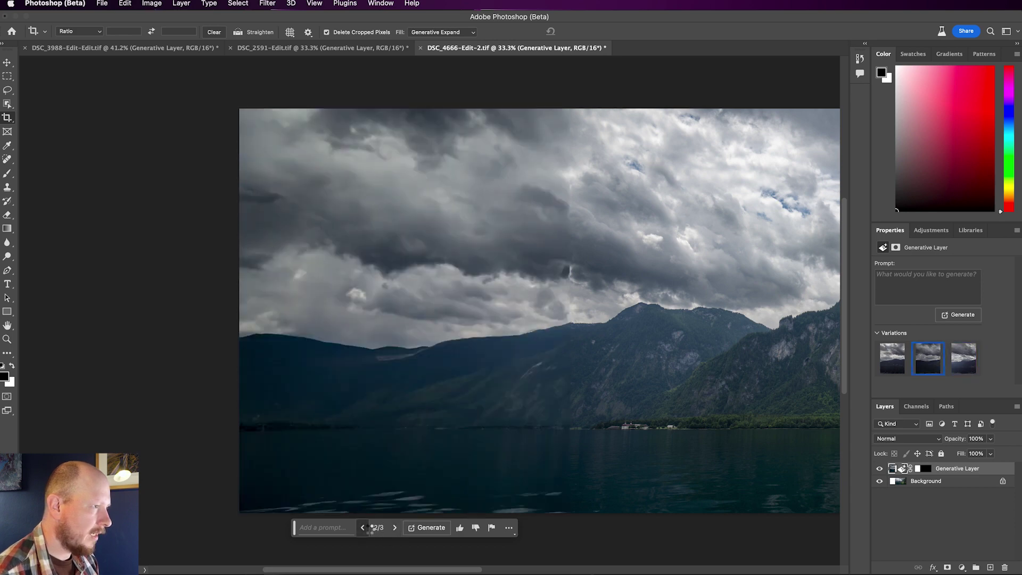
click(363, 528)
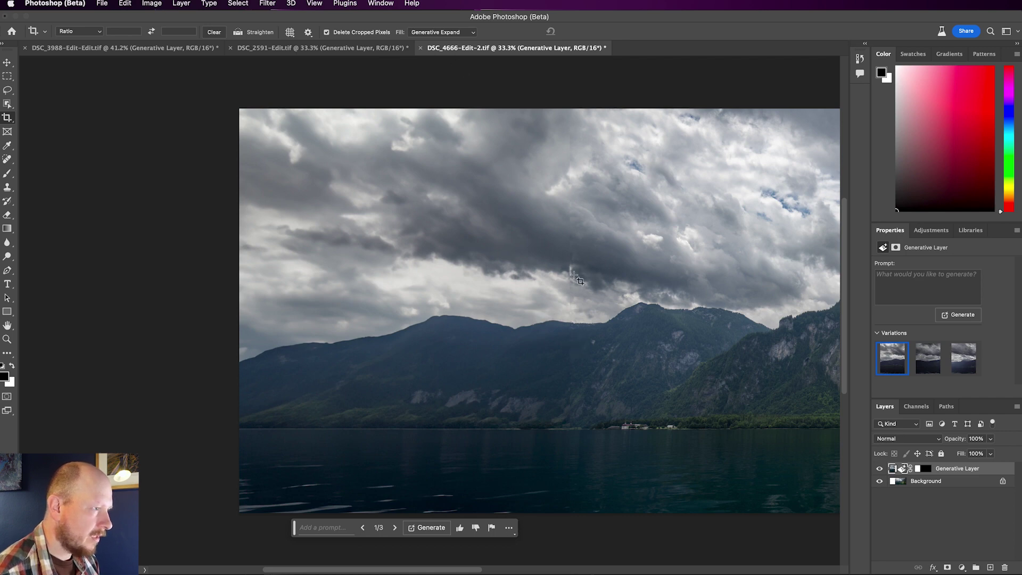
scroll(580, 291, up, 3)
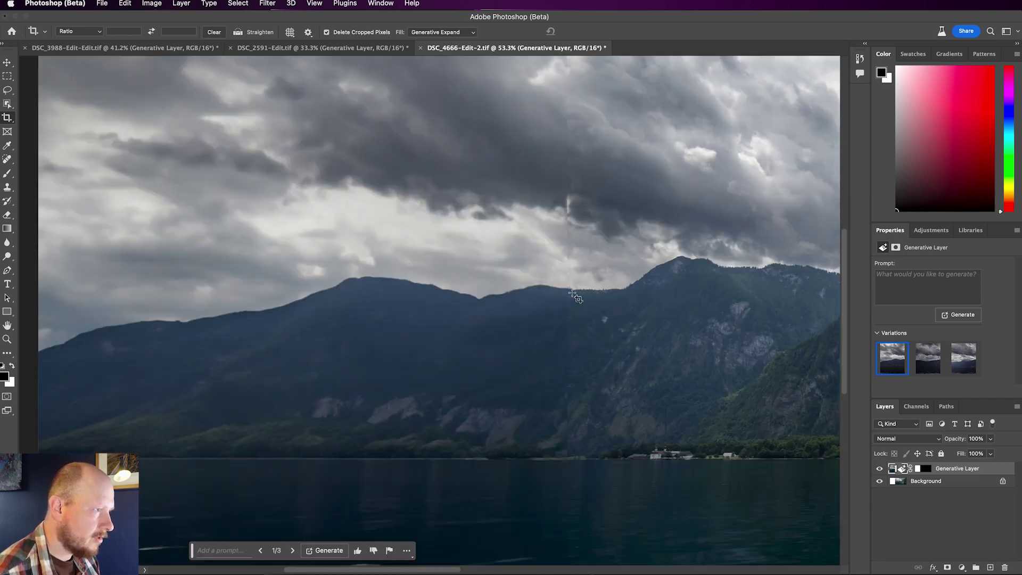
scroll(574, 309, up, 3)
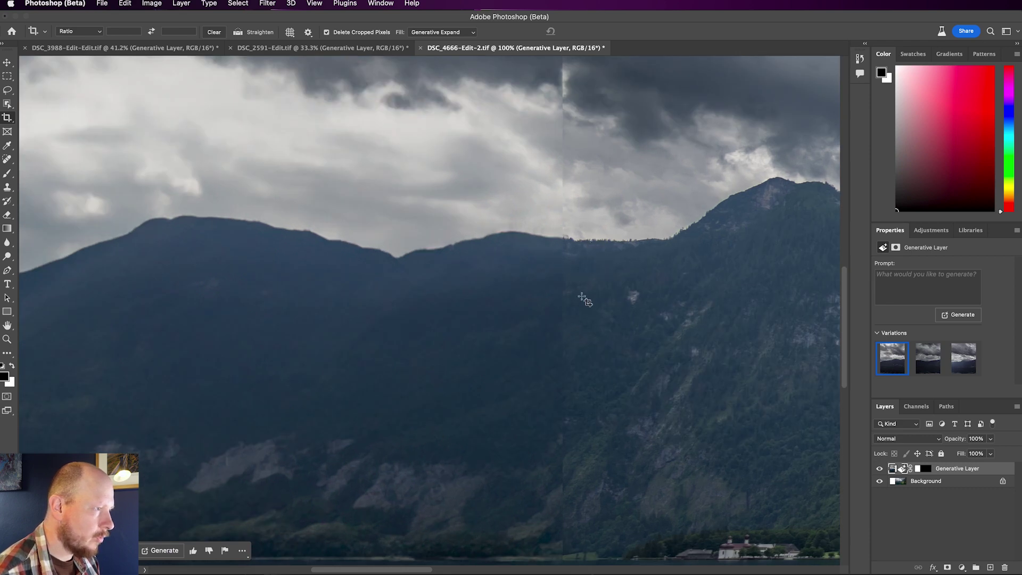
- Hide the first expansion and Generative Fill a marquee over the blank left area plus overlap
scroll(586, 301, down, 5)
click(903, 482)
key(m)
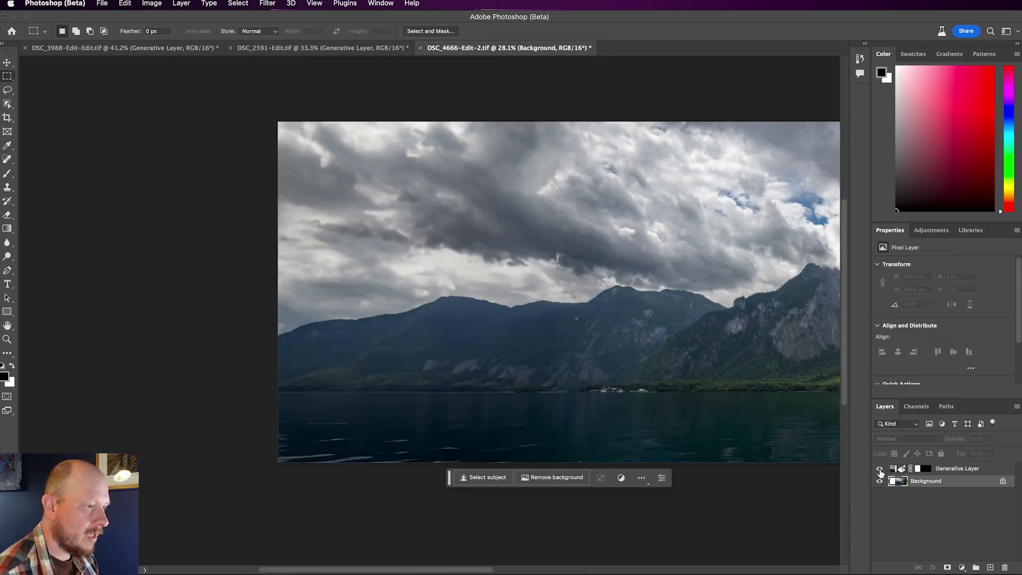
click(880, 469)
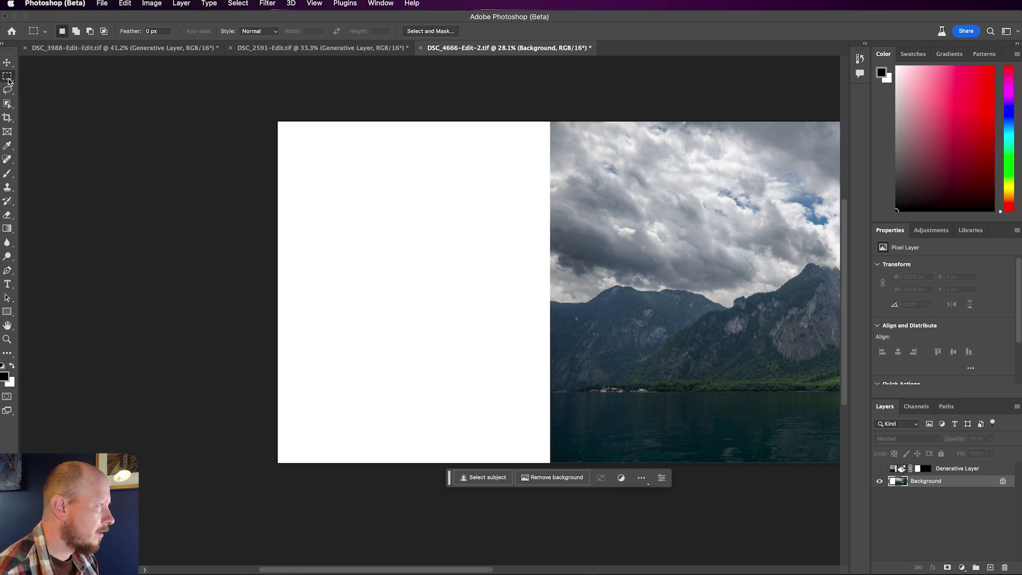
drag(259, 132, 582, 485)
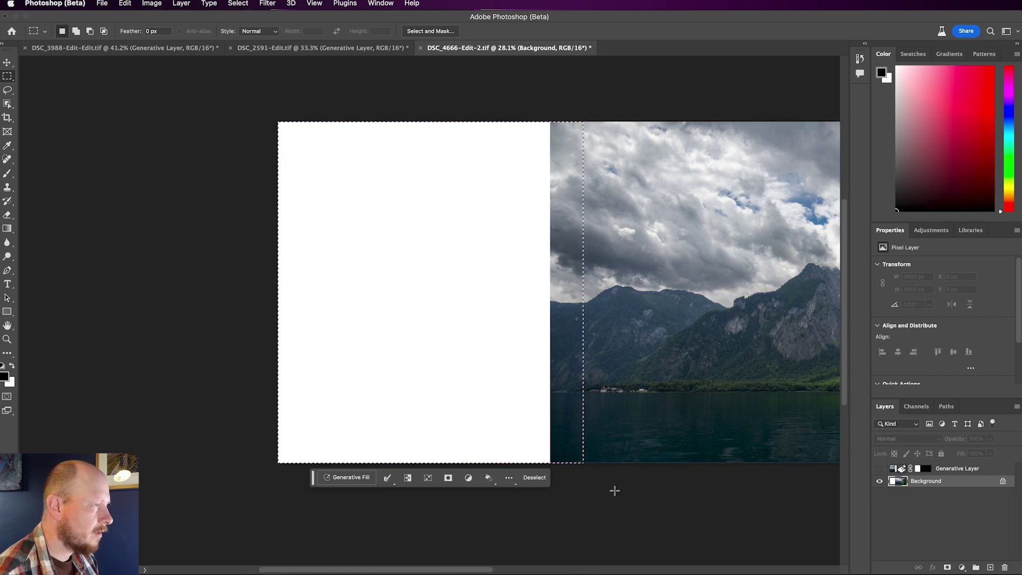
scroll(349, 478, down, 1)
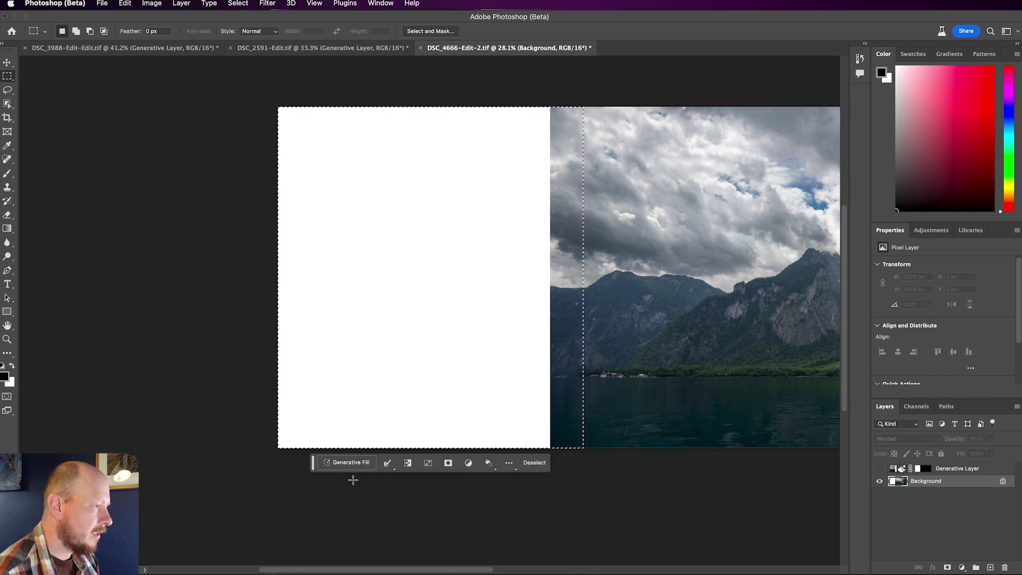
click(355, 465)
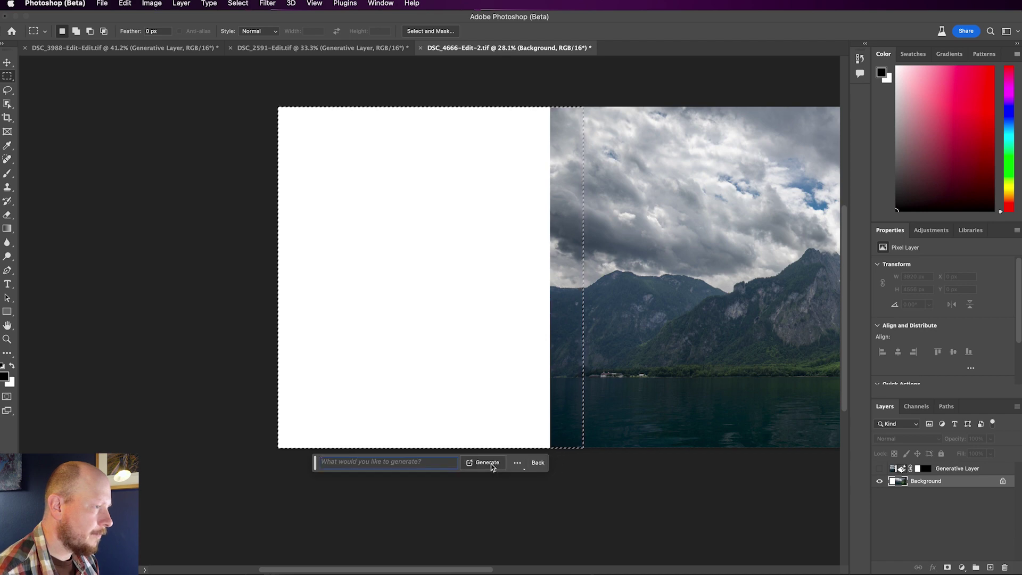
click(487, 463)
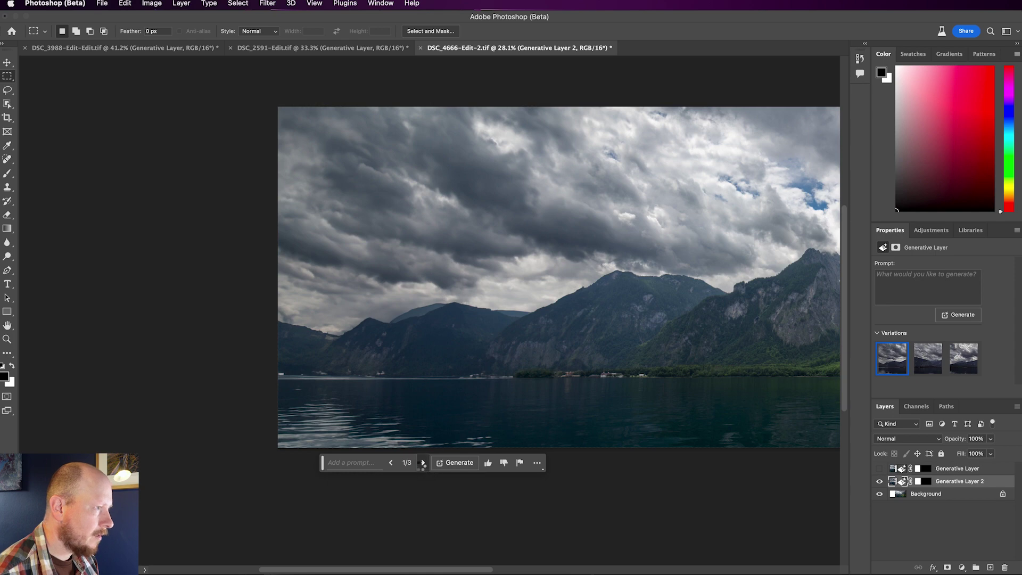
- Cycle through the three left-extension variations of Generative Layer 2, ending on variation 2/3
click(422, 463)
scroll(504, 397, down, 2)
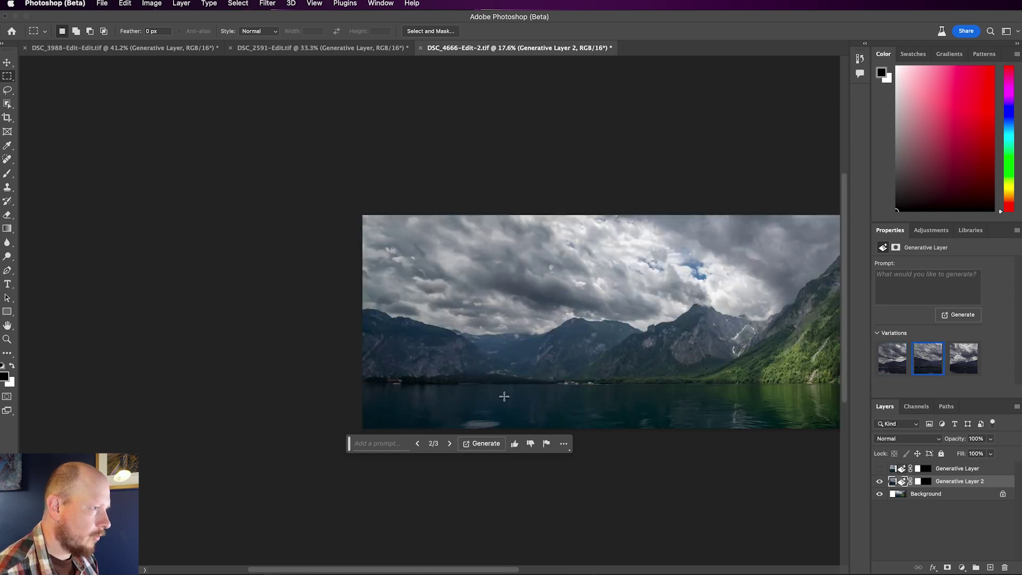
mouse_move(591, 366)
mouse_down()
mouse_move(406, 326)
mouse_move(511, 369)
mouse_up()
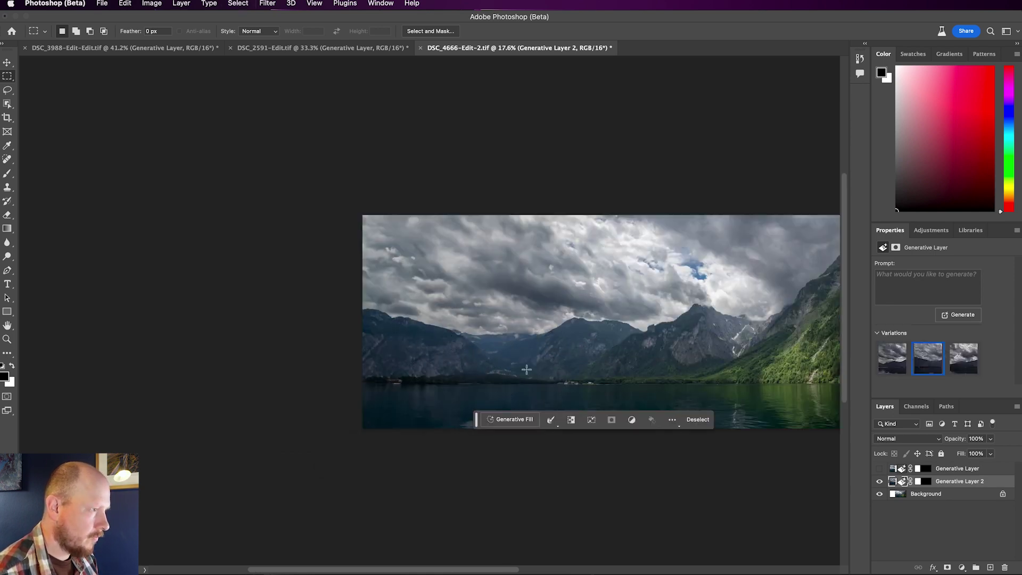
mouse_move(583, 362)
mouse_down()
mouse_move(431, 347)
mouse_move(458, 349)
mouse_up()
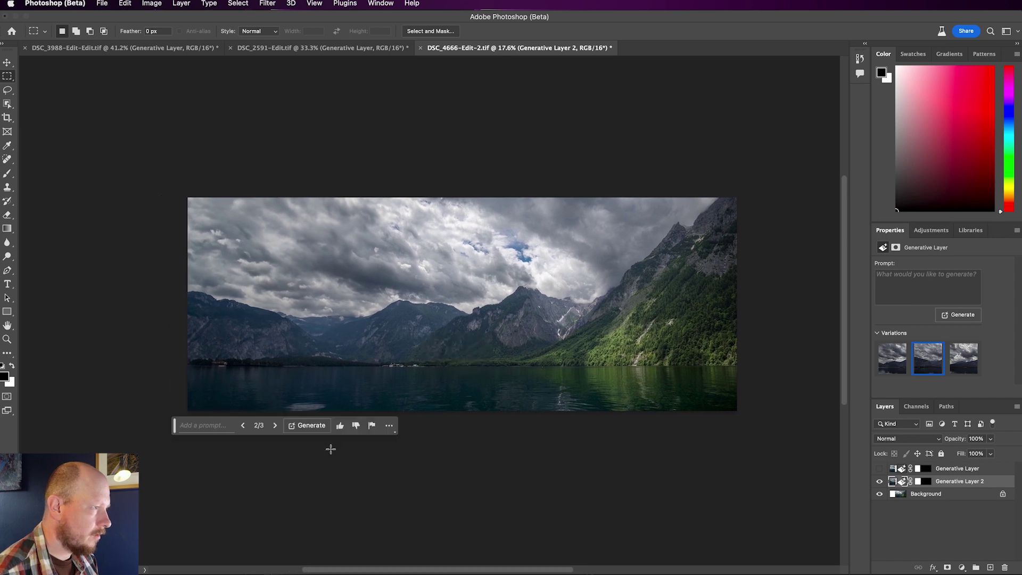
drag(174, 425, 189, 462)
click(289, 463)
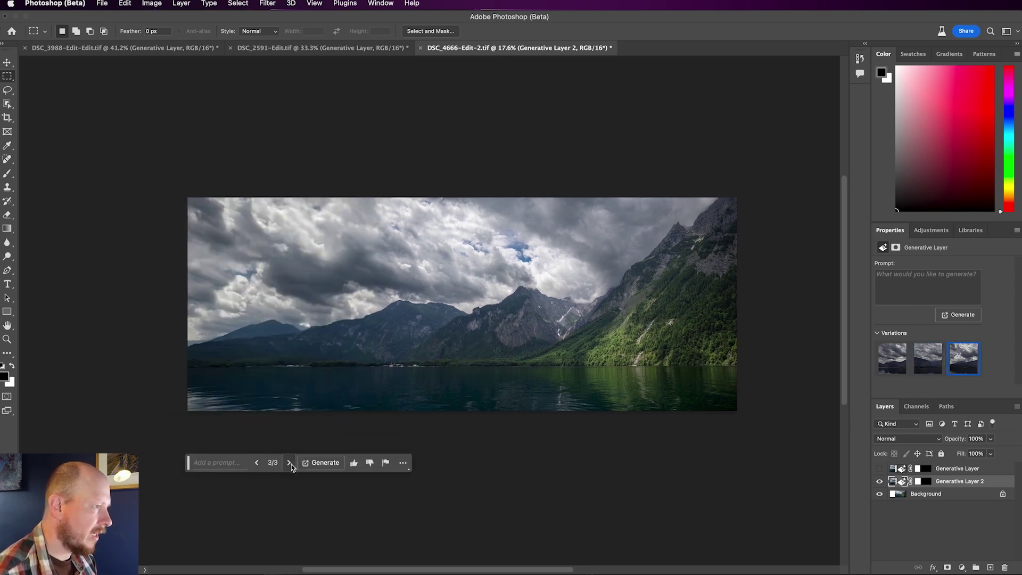
click(258, 463)
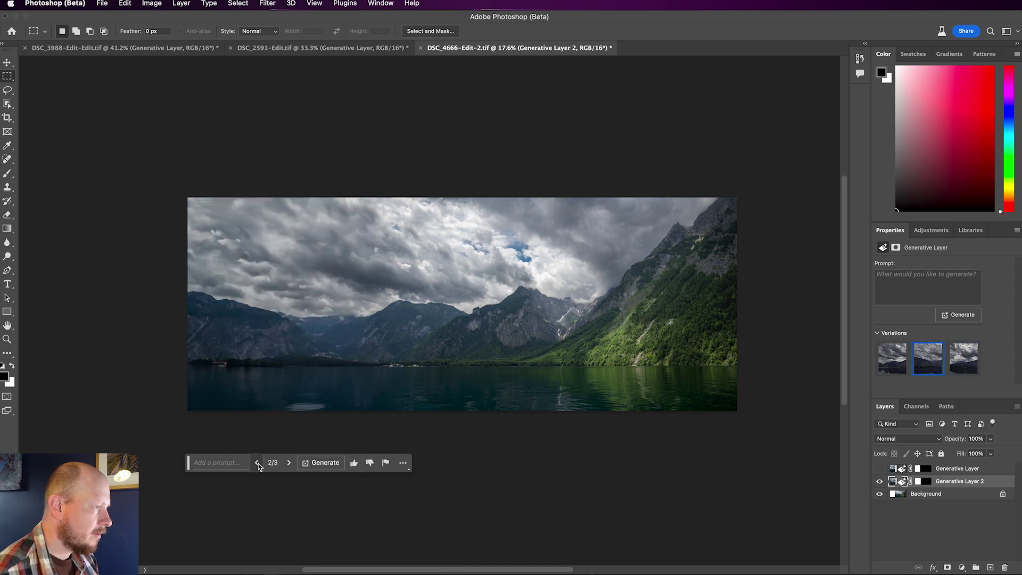
click(258, 463)
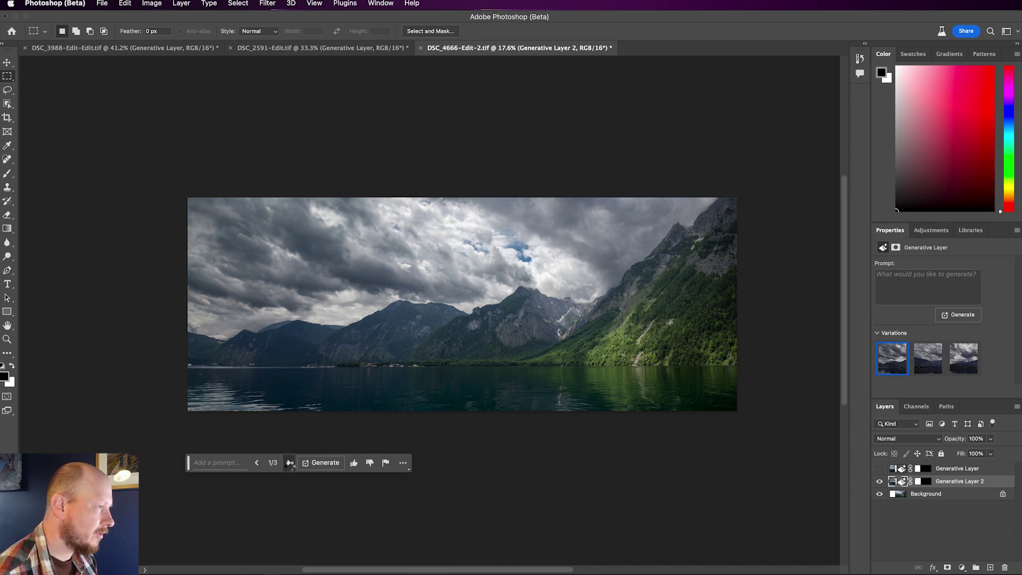
click(289, 464)
click(290, 463)
click(257, 463)
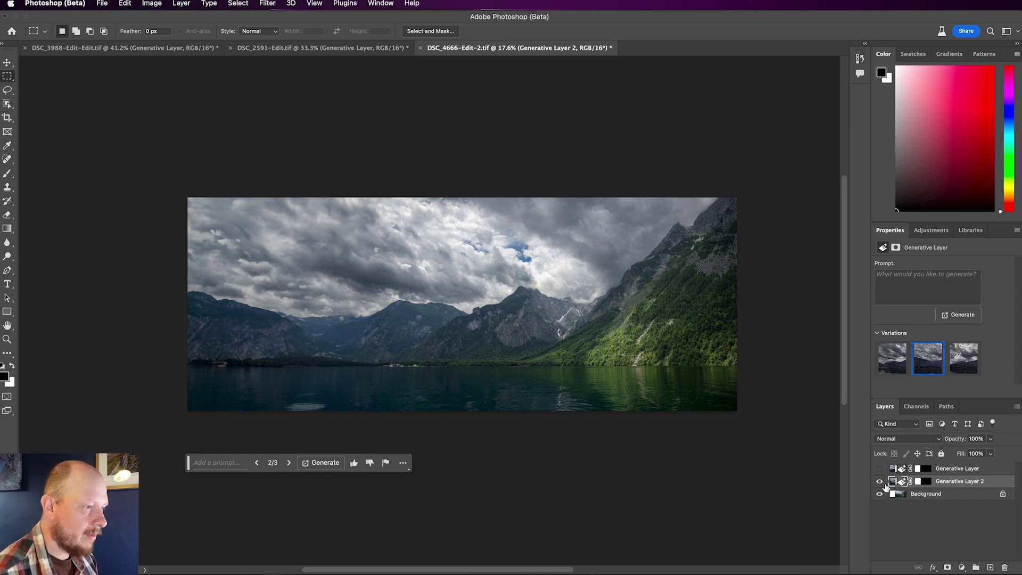
- Hide Generative Layer 2 and Content-Aware Fill the marqueed white strip onto a new Background copy
click(880, 483)
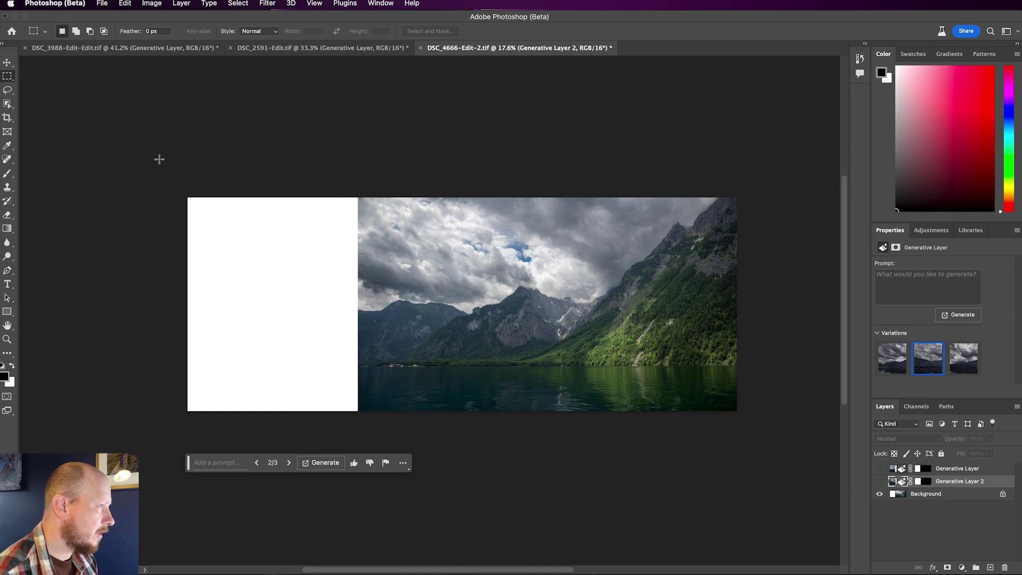
drag(188, 198, 381, 426)
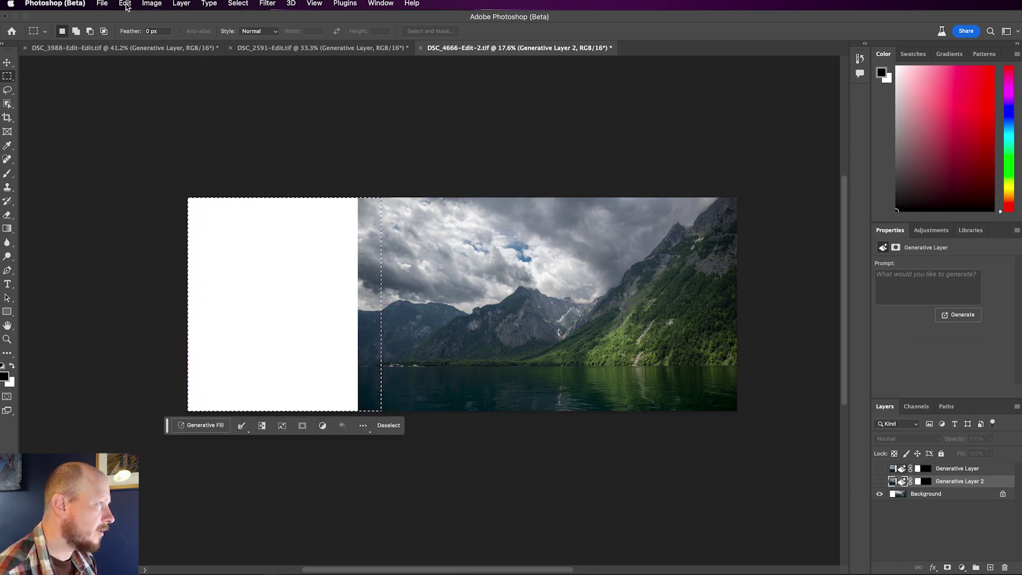
click(125, 3)
click(469, 506)
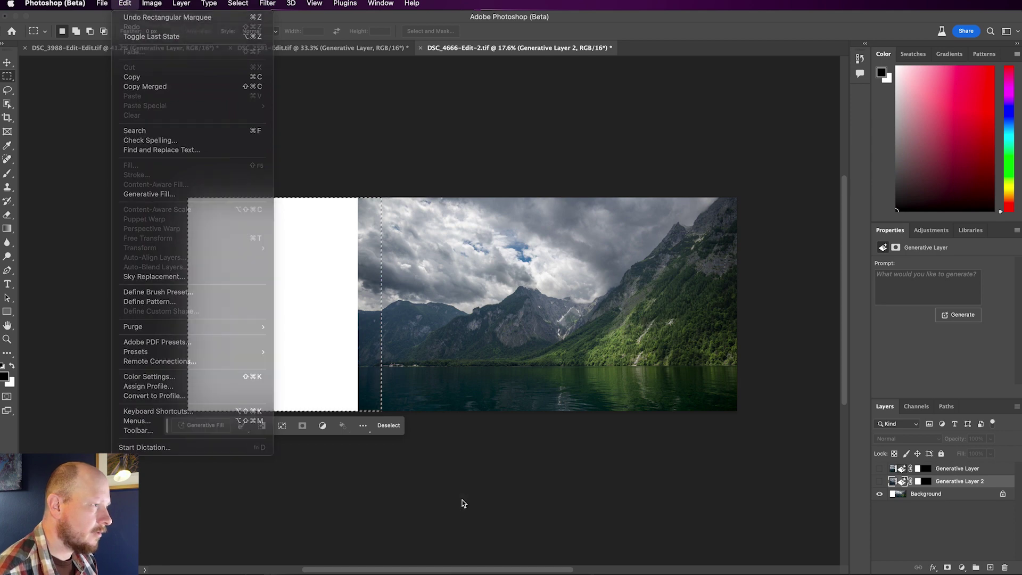
click(952, 498)
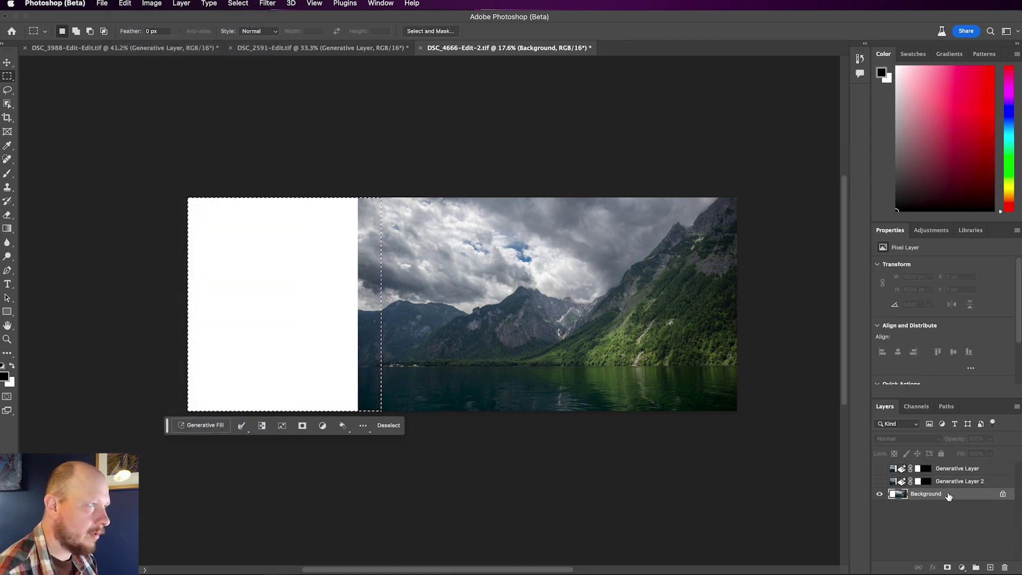
click(125, 3)
click(187, 187)
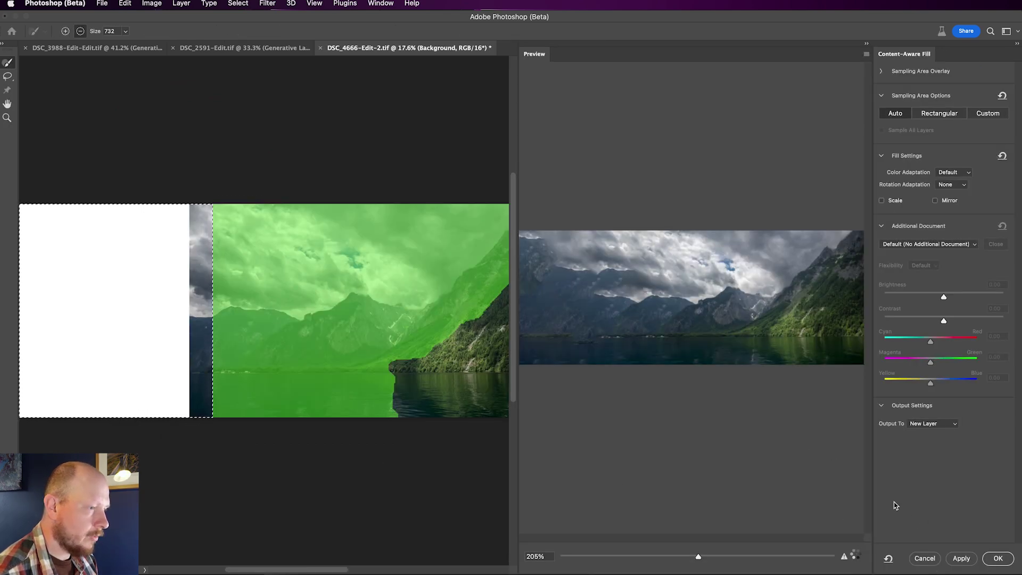
click(993, 559)
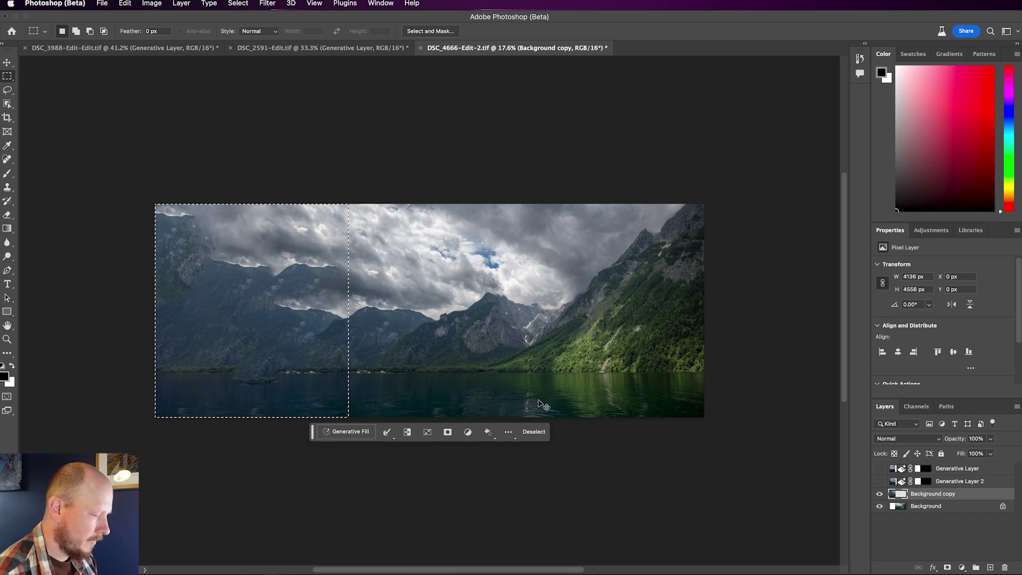
- Zoom and pan across the Content-Aware Fill to inspect its repeated, patchy cliffs and shore
scroll(199, 278, up, 2)
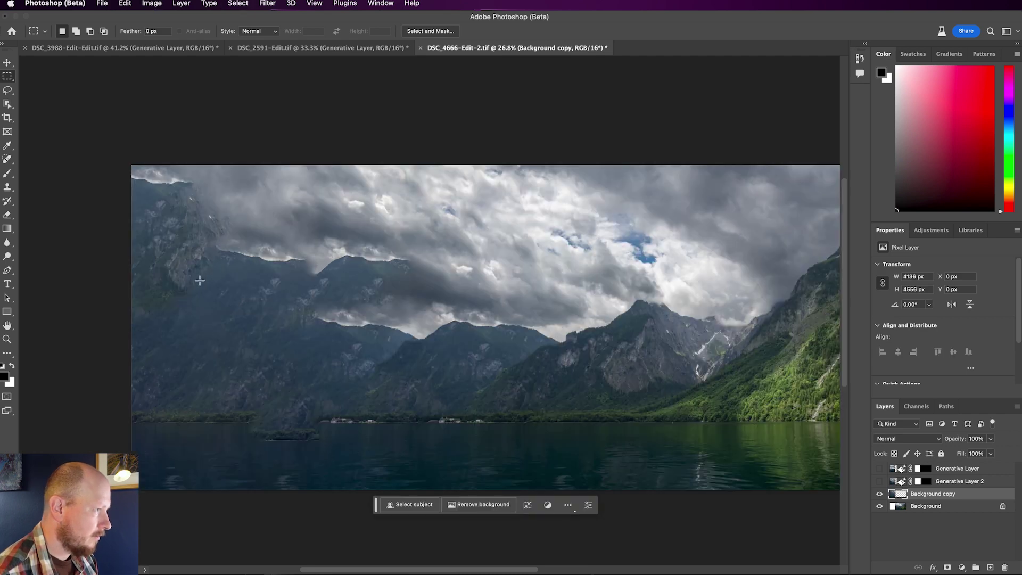
scroll(308, 299, left, 3)
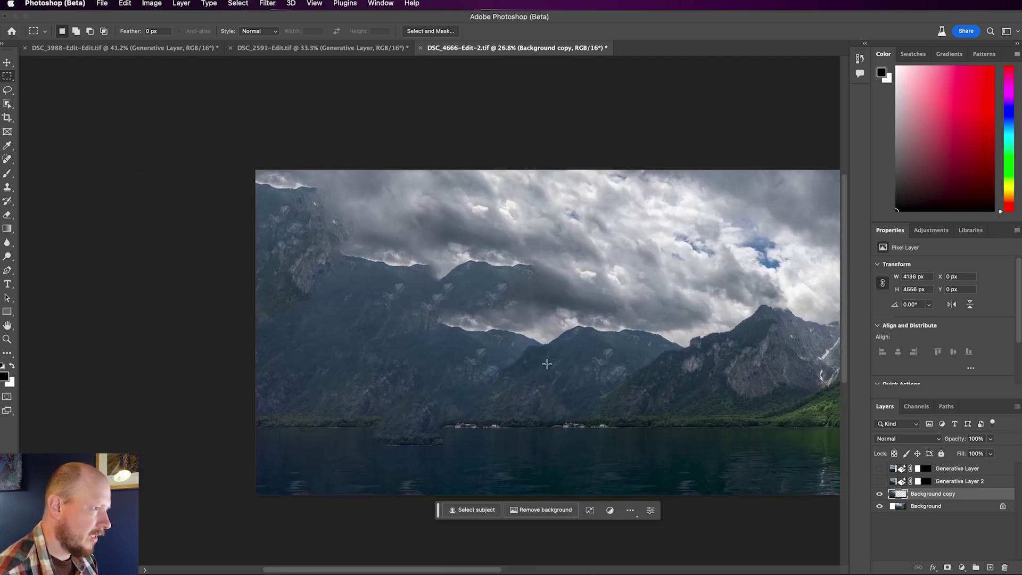
drag(673, 370, 573, 346)
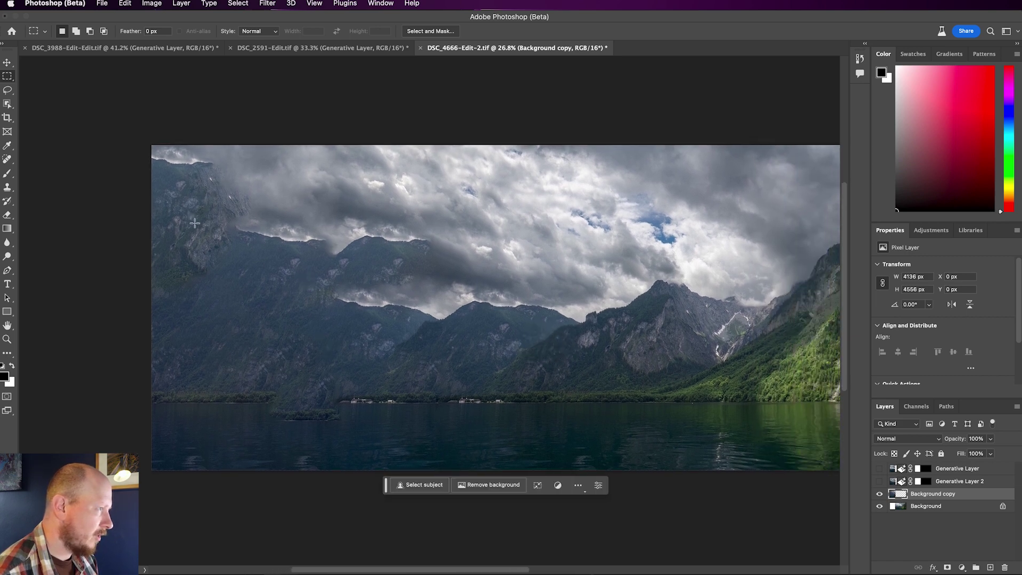
scroll(202, 277, up, 2)
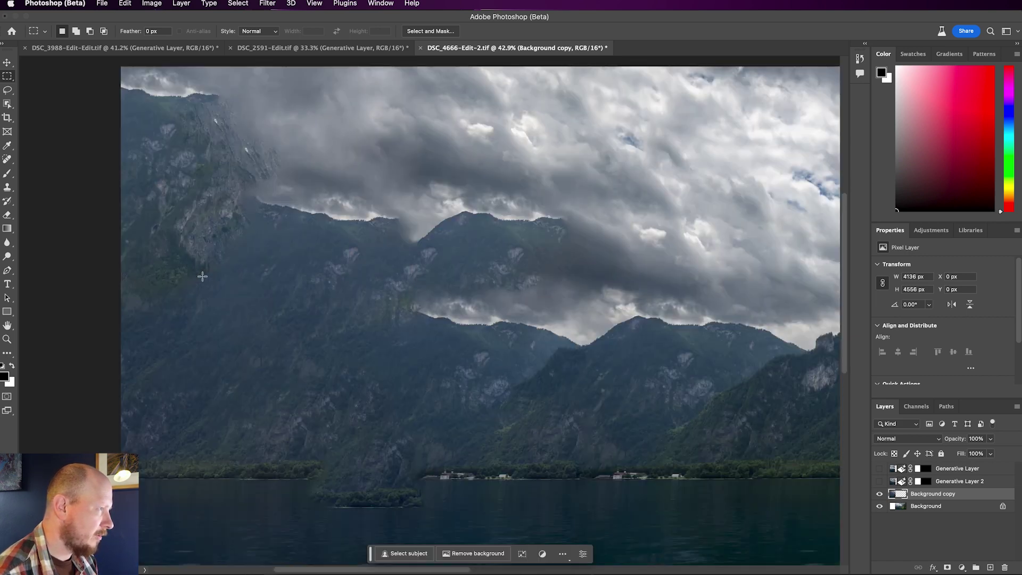
scroll(221, 256, up, 2)
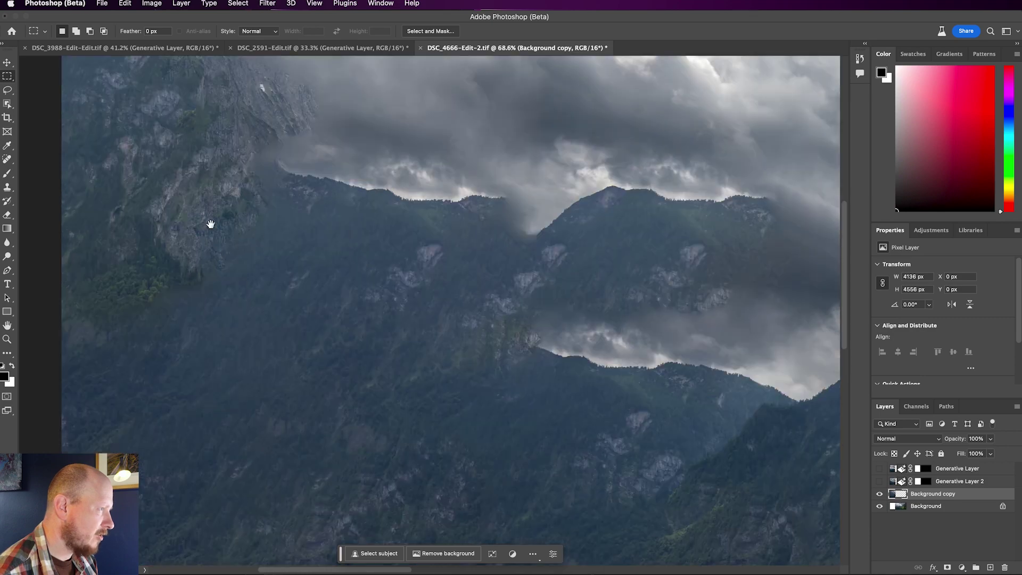
scroll(211, 224, left, 4)
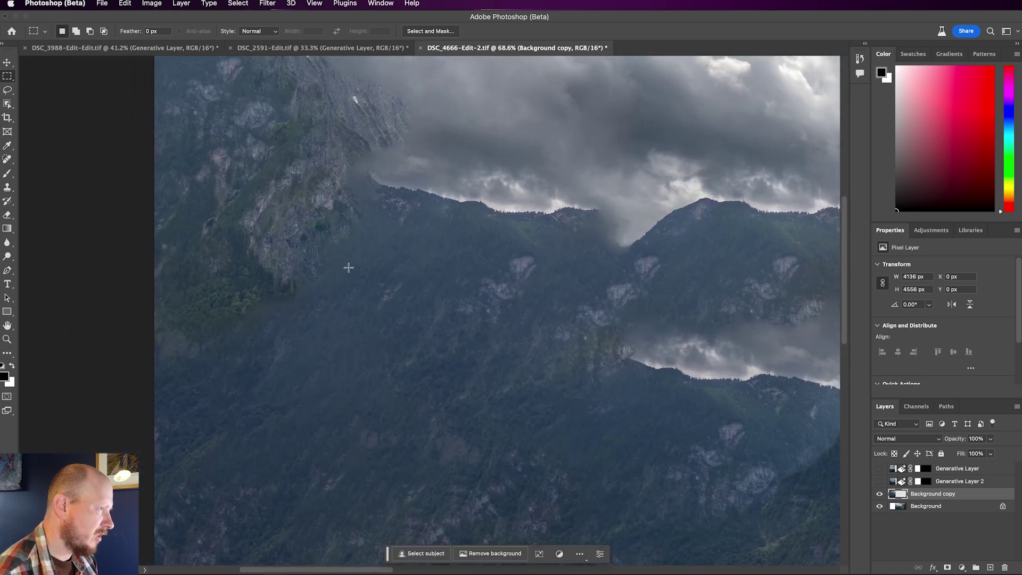
scroll(326, 263, down, 2)
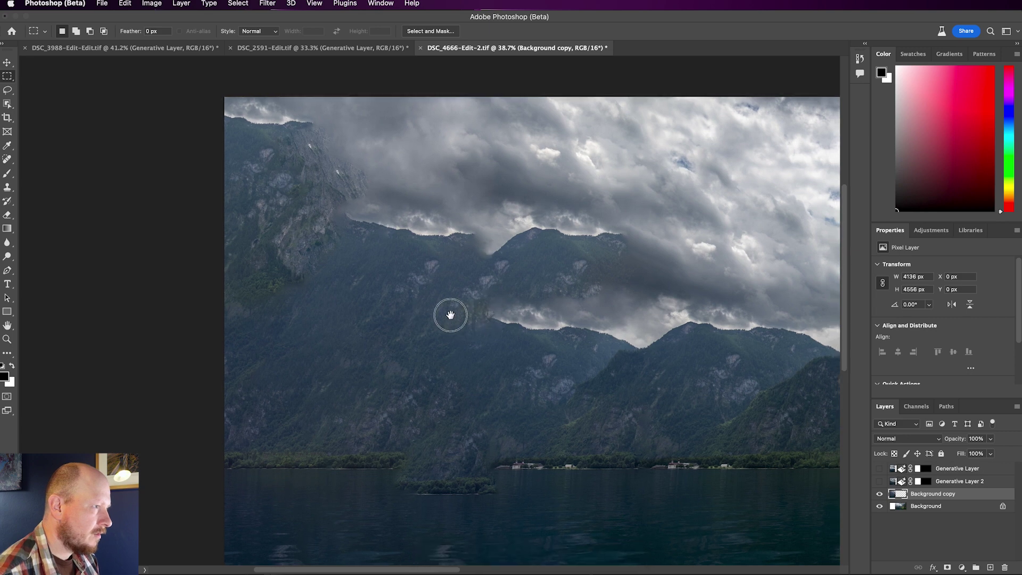
scroll(429, 312, right, 4)
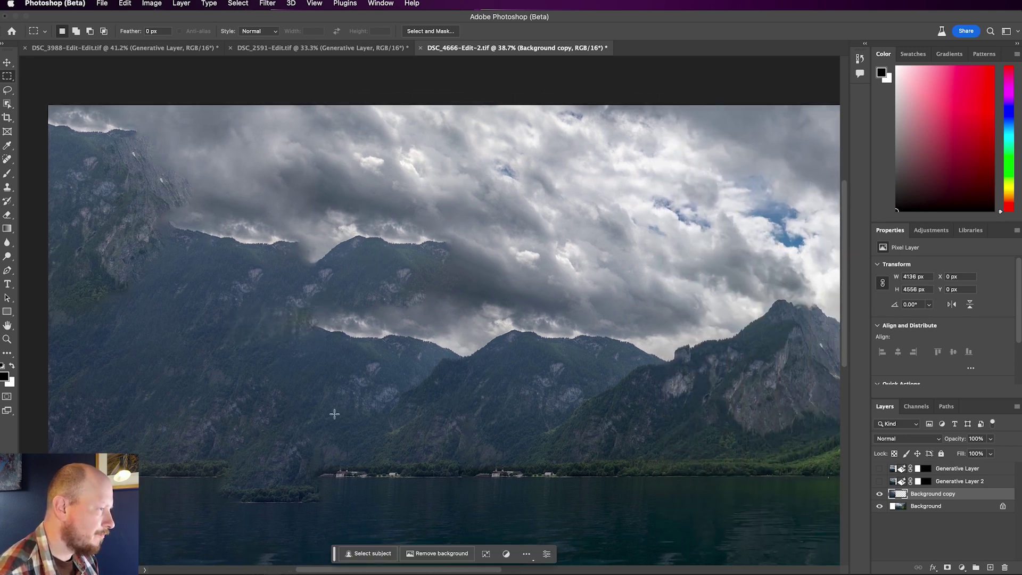
drag(281, 479, 371, 409)
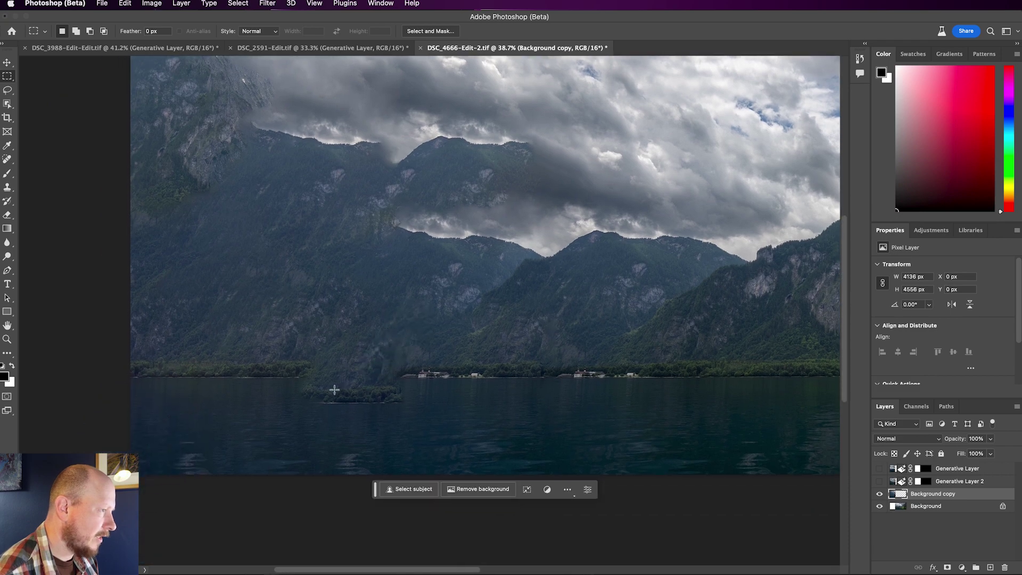
- Turn Generative Layer 2's extension back on above the Content-Aware result
click(328, 387)
scroll(347, 387, up, 3)
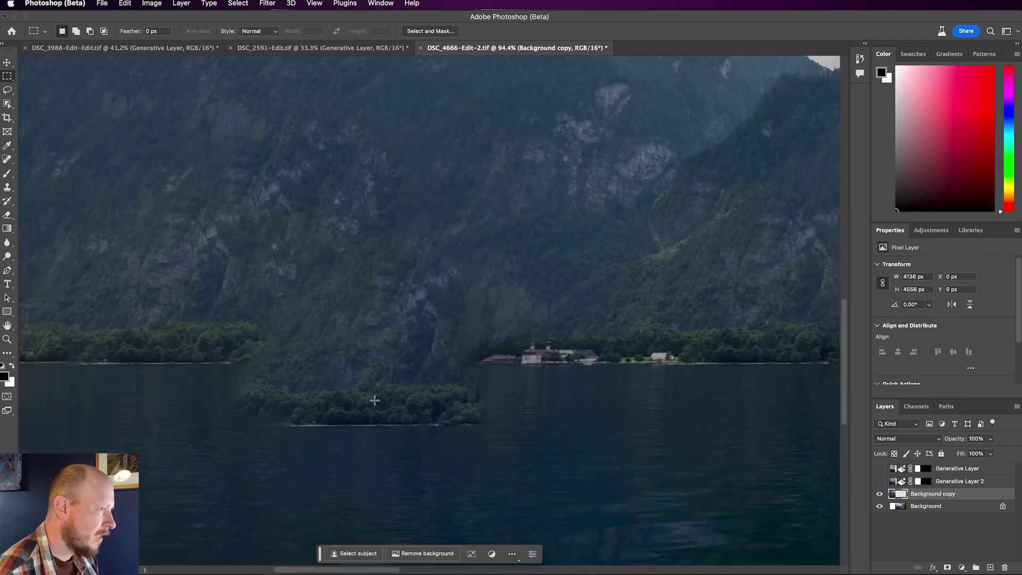
scroll(367, 396, down, 5)
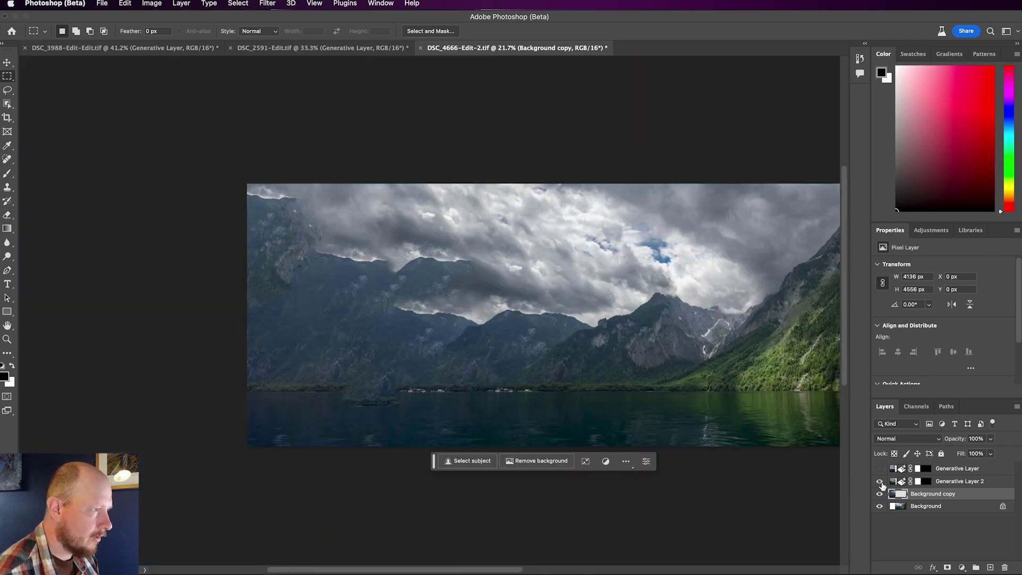
click(879, 481)
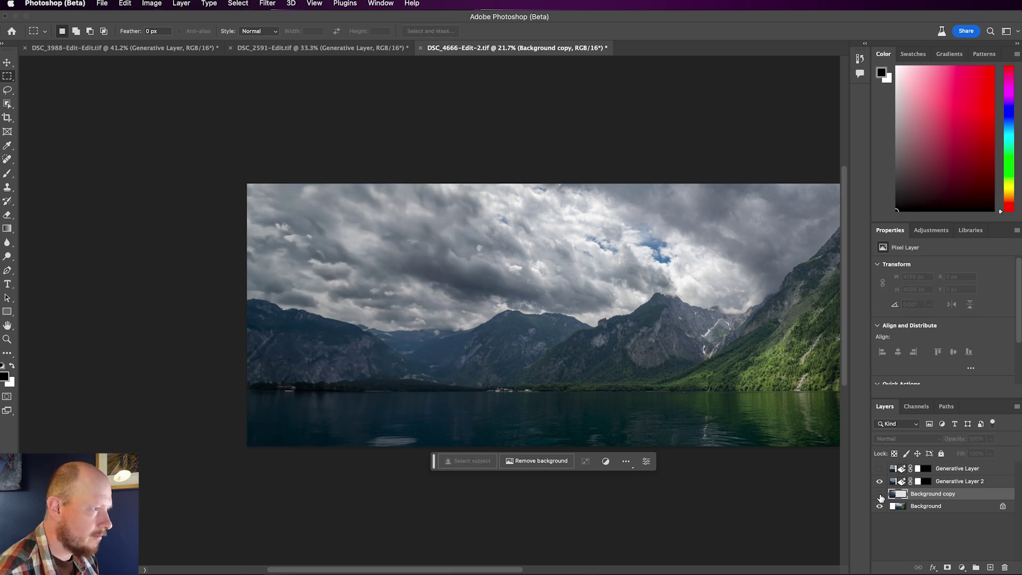